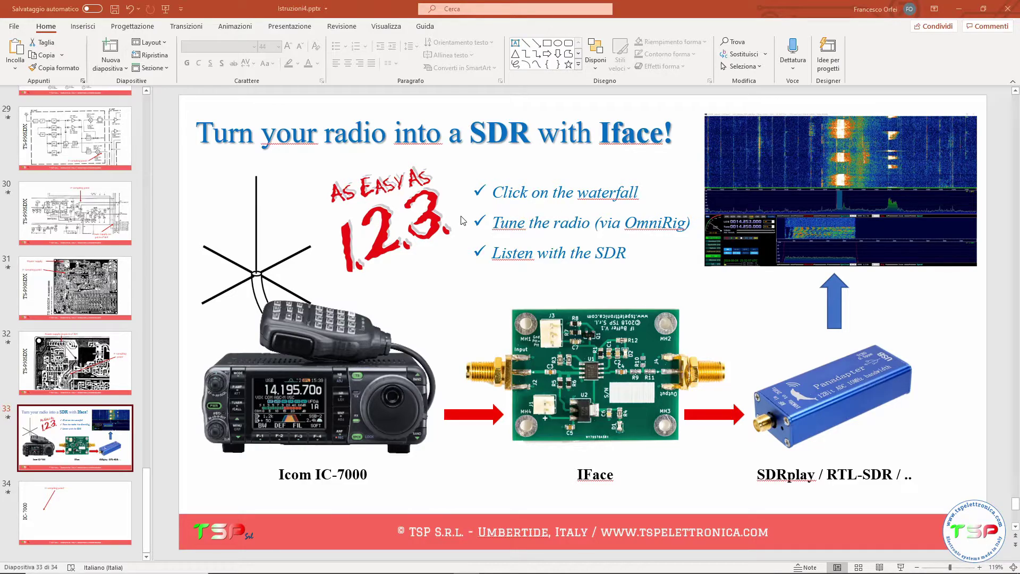
# Step: Snapshot the RECEIVER specifications table from the IC-7000 manual and return to slide 34
pyautogui.hotkey('alt', 'Tab')
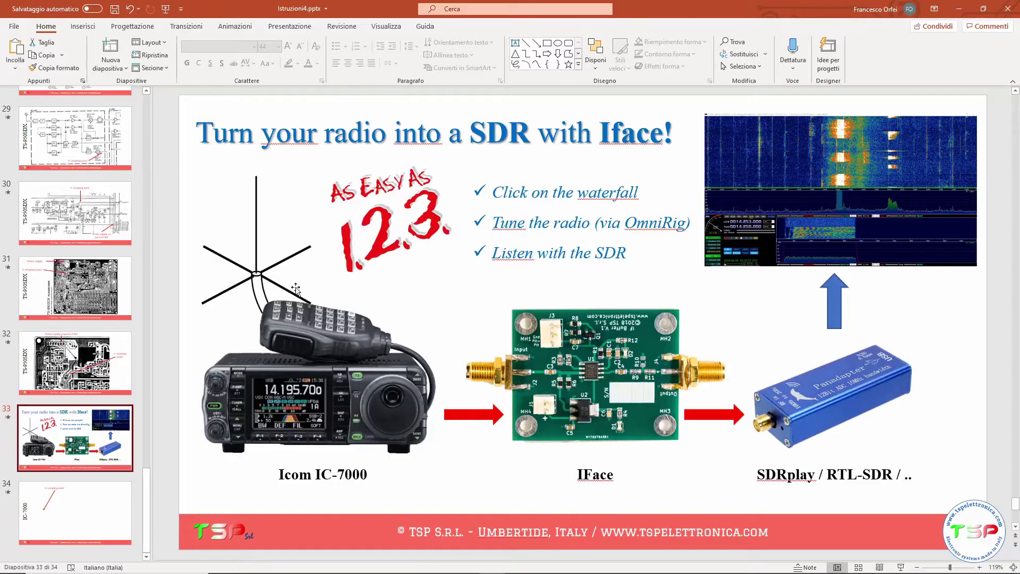
pyautogui.hotkey('ctrl', 'v')
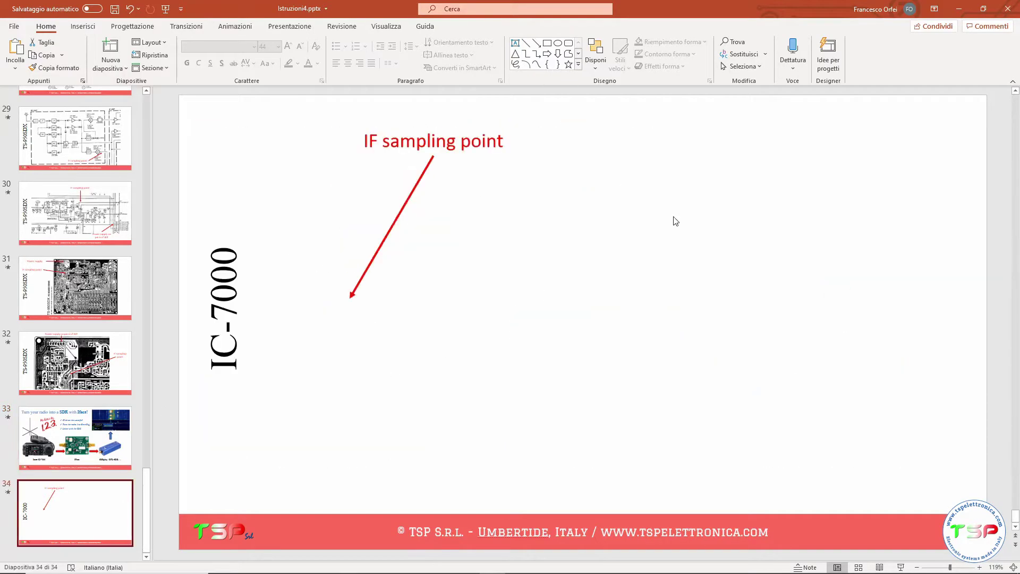
# Step: Paste the RECEIVER table at the top right and box the 124.487 MHz 1st IF cell in yellow
pyautogui.hotkey('ctrl', 'v')
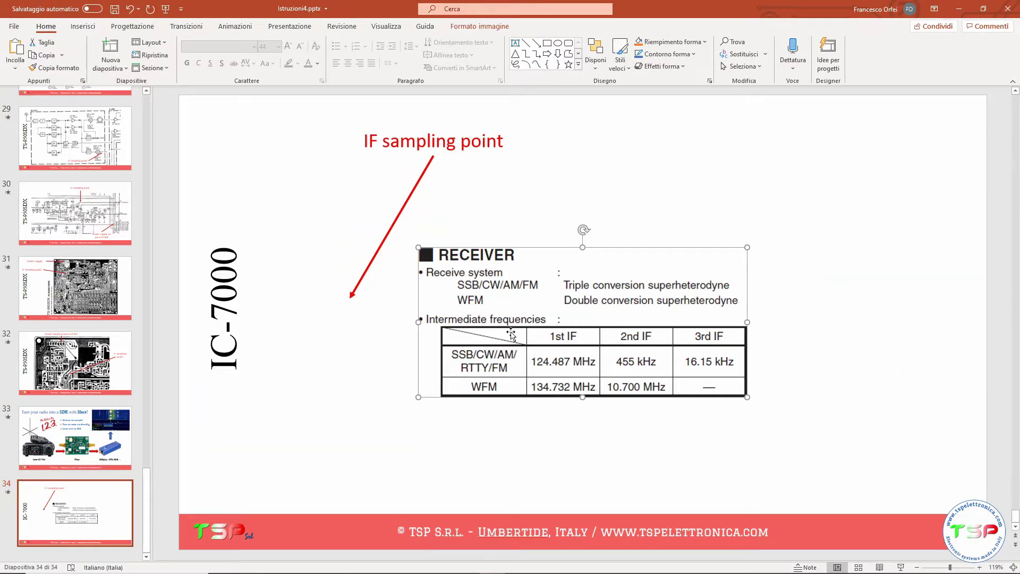
pyautogui.moveTo(511, 334); pyautogui.dragTo(757, 226)
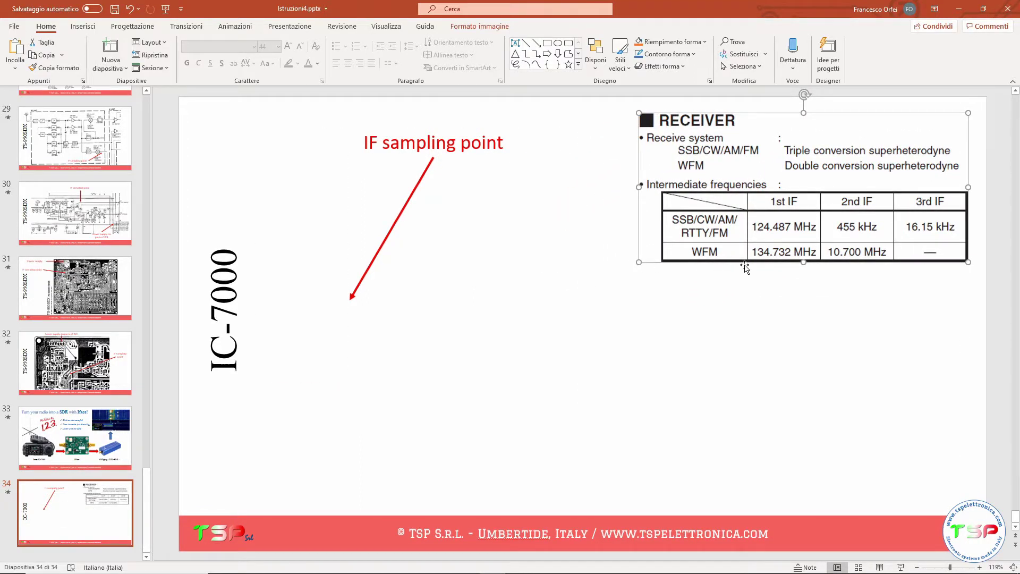
pyautogui.click(597, 193)
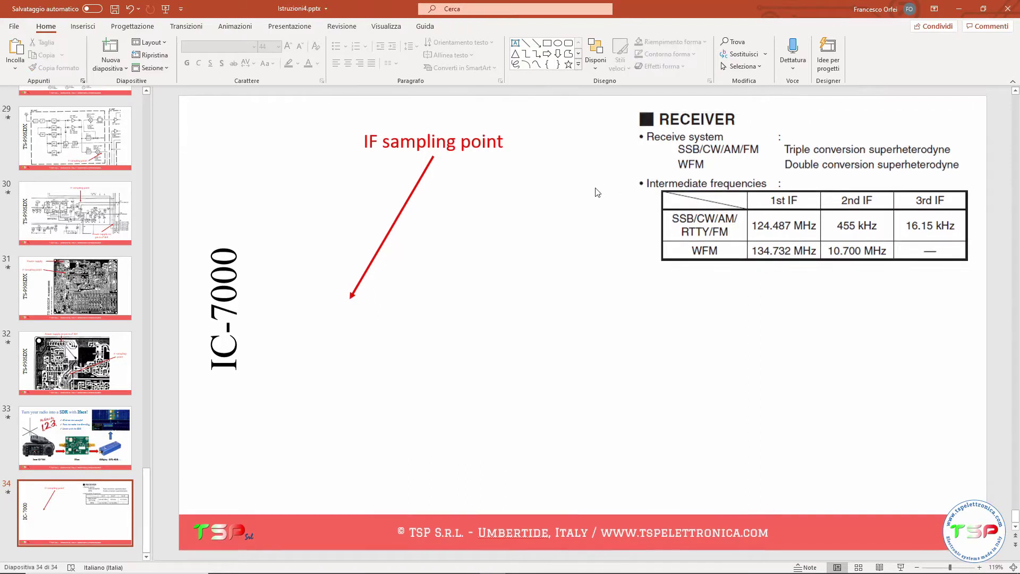
pyautogui.click(546, 43)
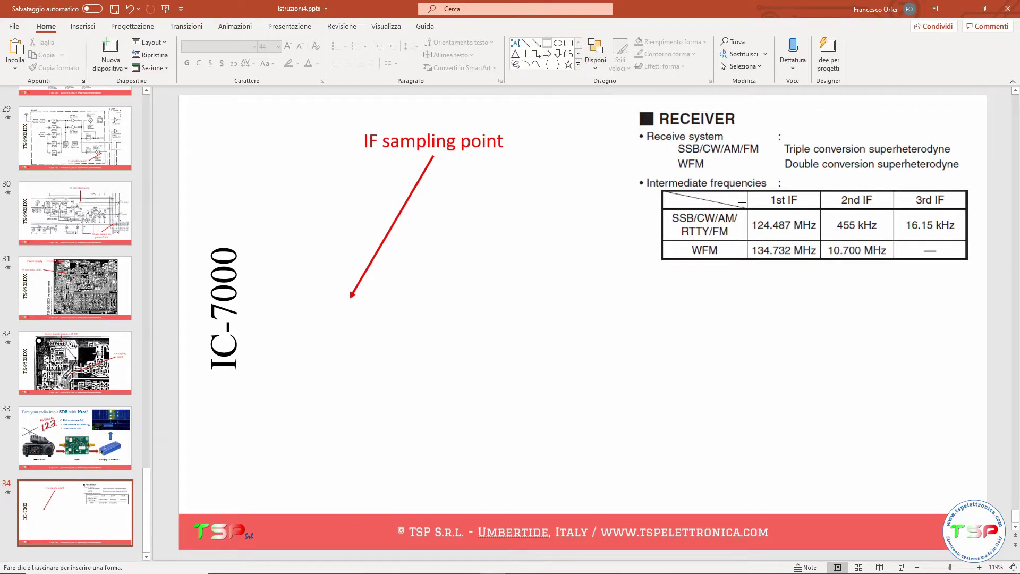
pyautogui.moveTo(752, 215); pyautogui.dragTo(819, 234)
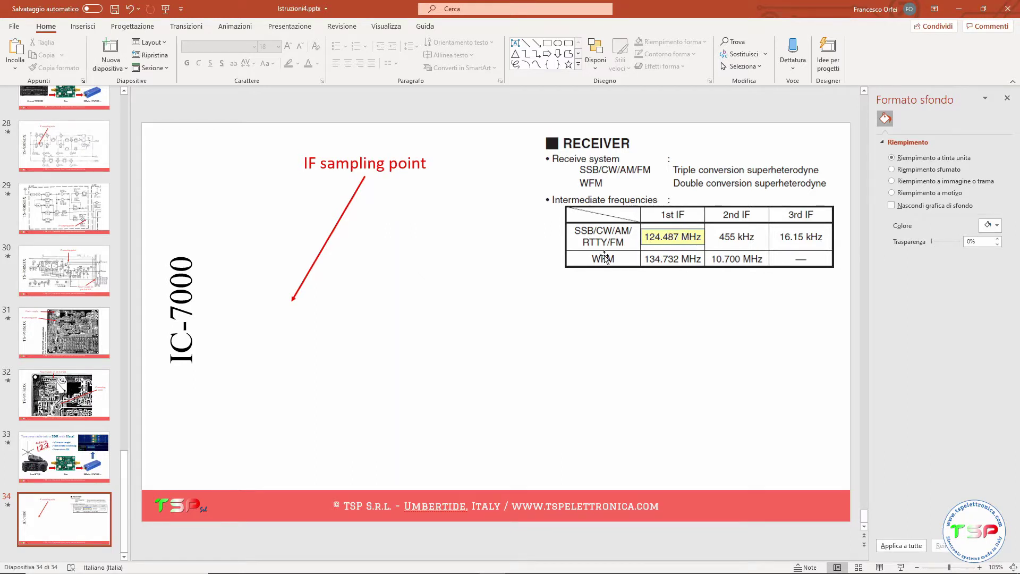
# Step: Pan the manual to show the whole RECEIVER CONSTRUCTION diagram on page 6
pyautogui.hotkey('alt', 'Tab')
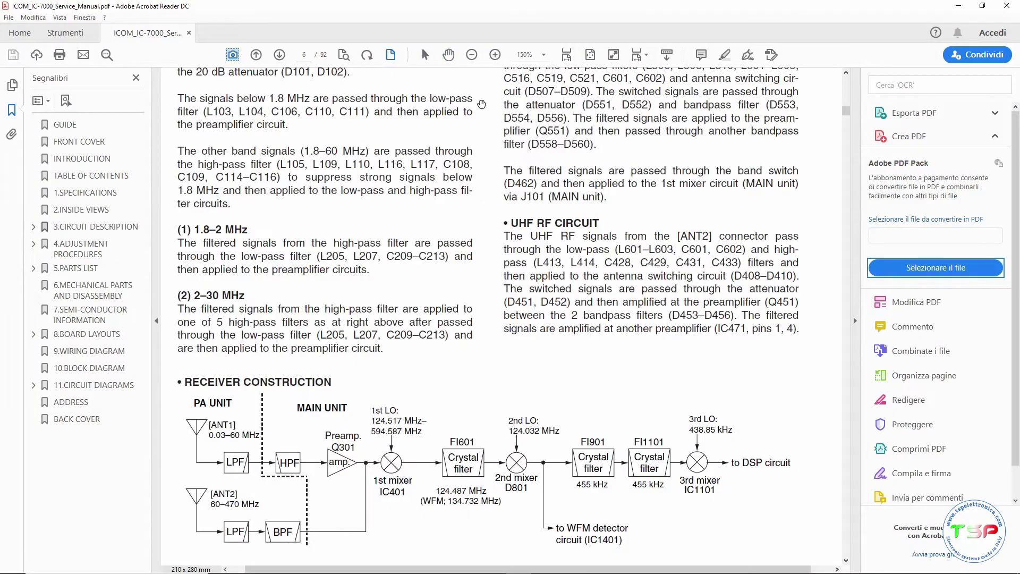
pyautogui.moveTo(519, 362); pyautogui.dragTo(565, 279)
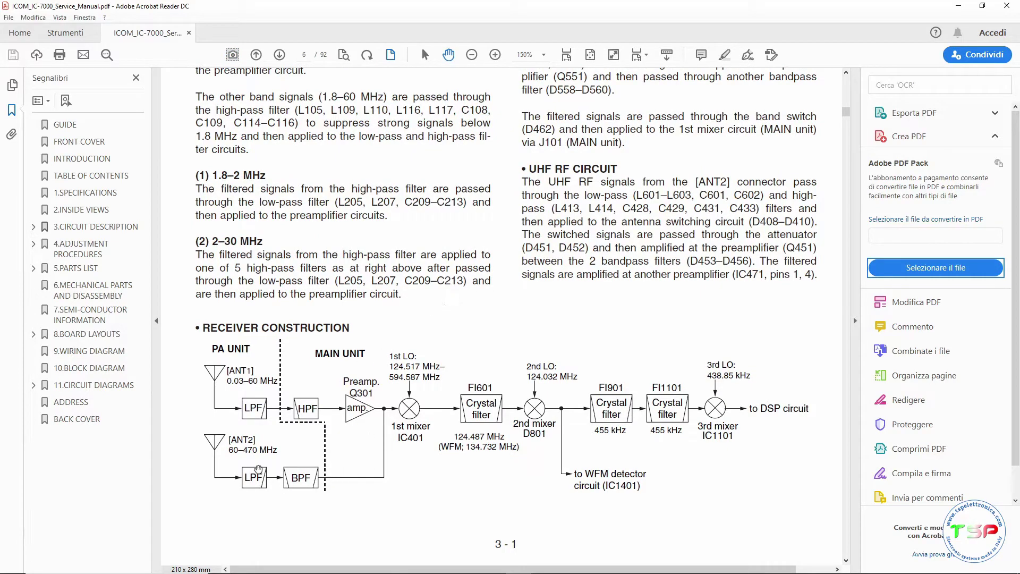
# Step: Paste the receiver diagram shrunk below the table and aim the IF sampling arrow at the 1st mixer output
pyautogui.hotkey('alt', 'Tab')
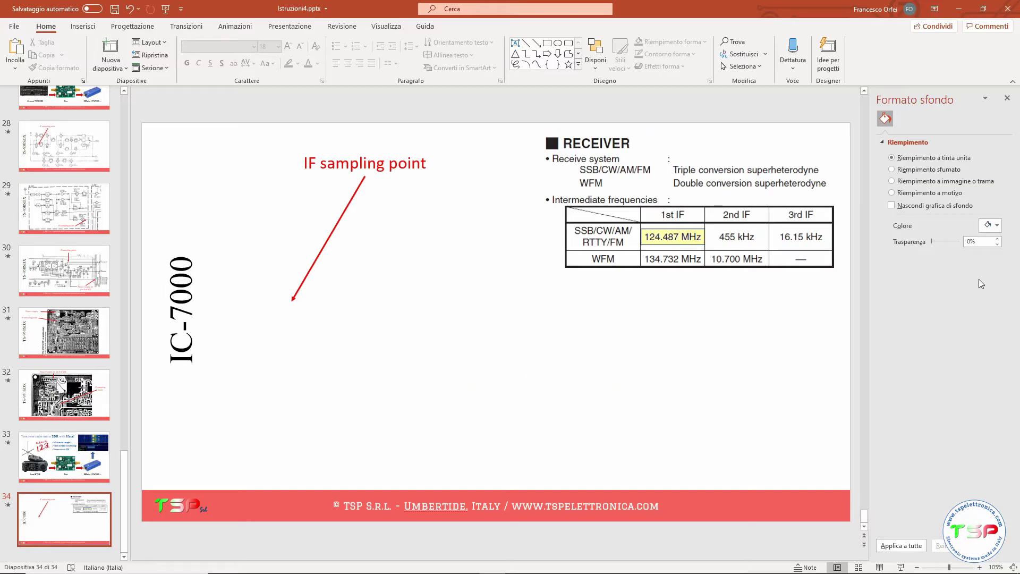
pyautogui.hotkey('ctrl', 'v')
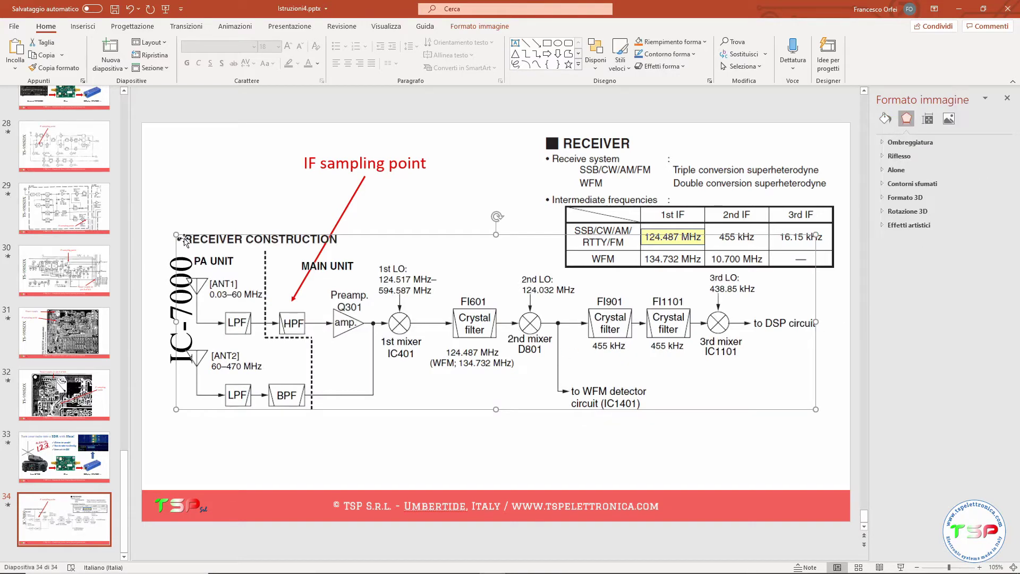
pyautogui.moveTo(177, 234); pyautogui.dragTo(217, 246)
pyautogui.moveTo(449, 351); pyautogui.dragTo(457, 408)
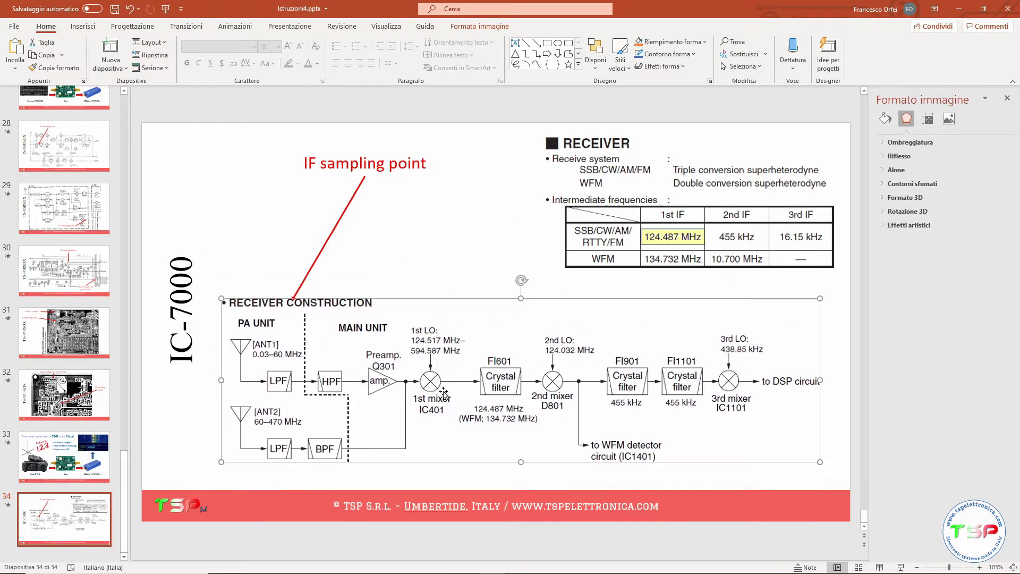
pyautogui.click(318, 260)
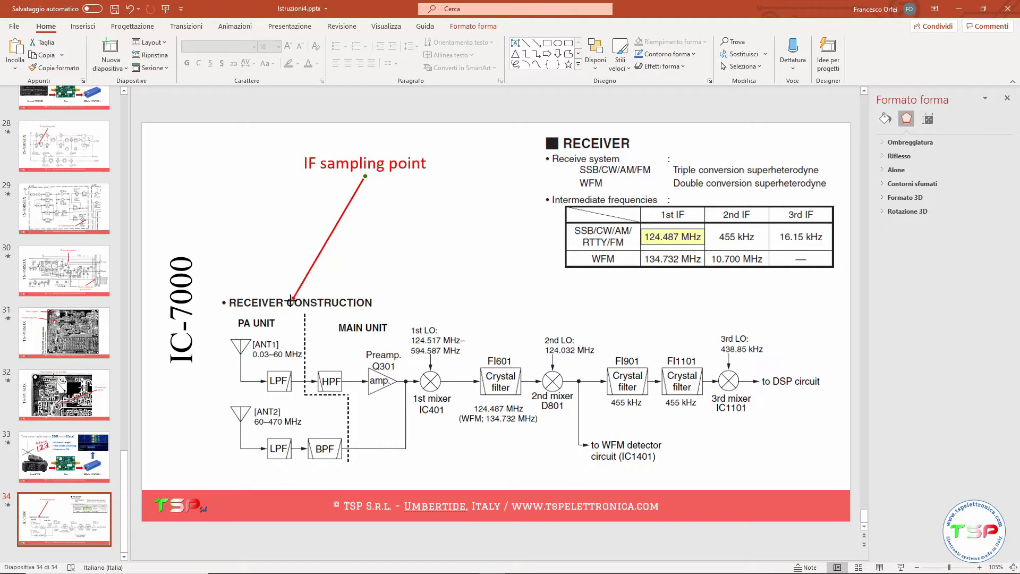
pyautogui.moveTo(292, 301); pyautogui.dragTo(459, 375)
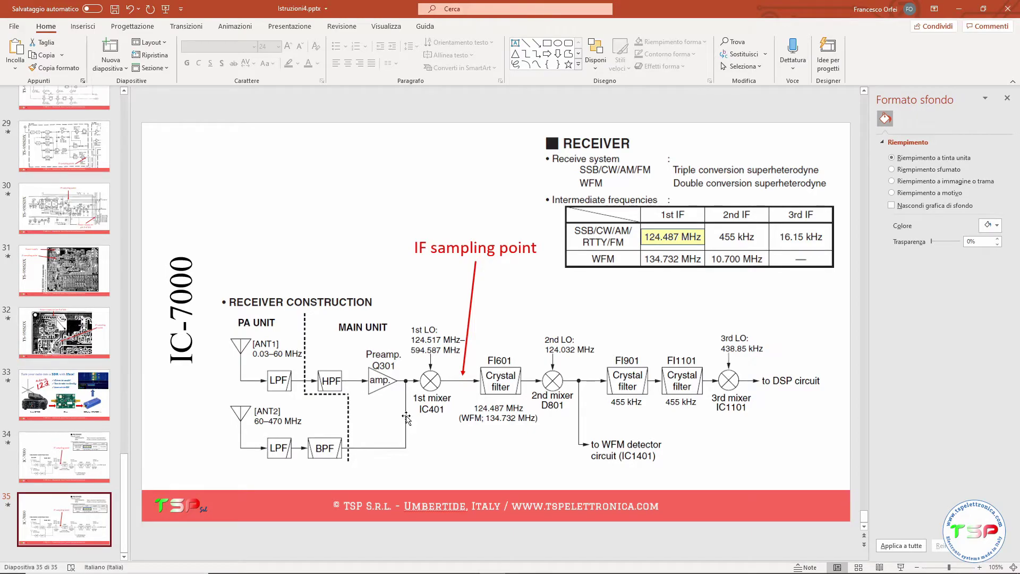
# Step: Bring up the page 76 block diagram, zoom in and survey the lower PA circuitry
pyautogui.hotkey('alt', 'Tab')
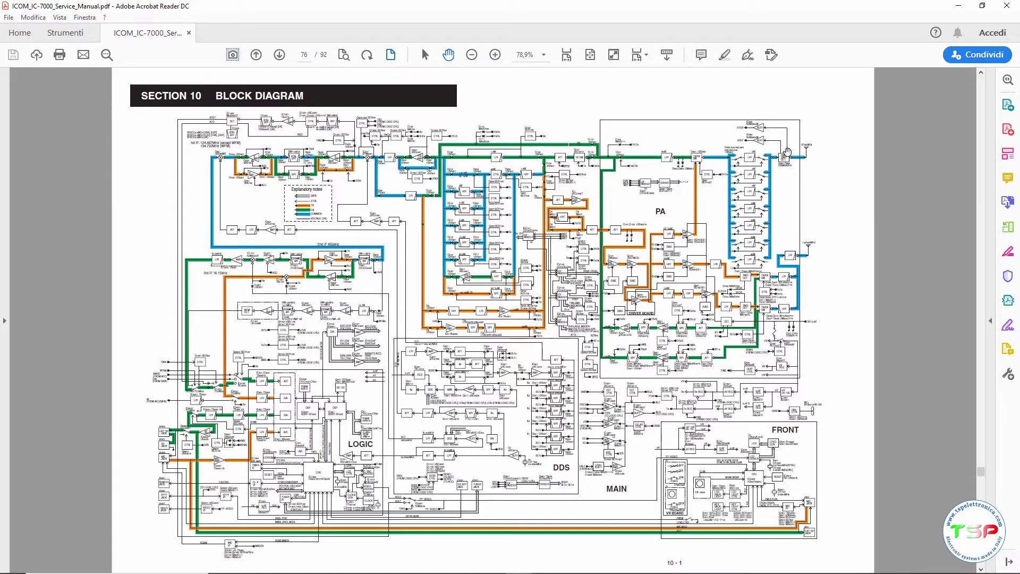
pyautogui.scroll(3, 785, 153)
pyautogui.scroll(4, 914, 176)
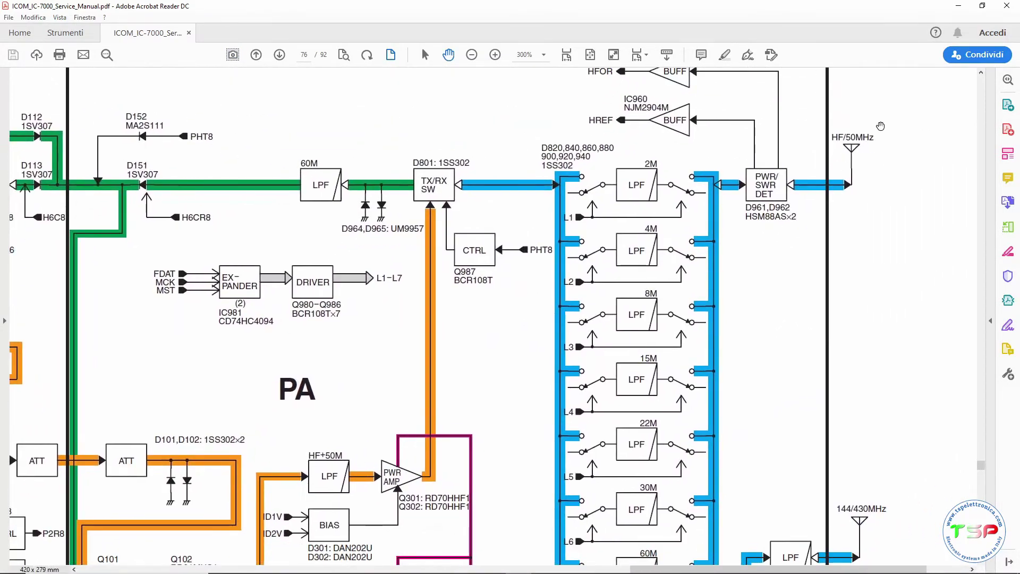
pyautogui.moveTo(878, 288); pyautogui.dragTo(896, 211)
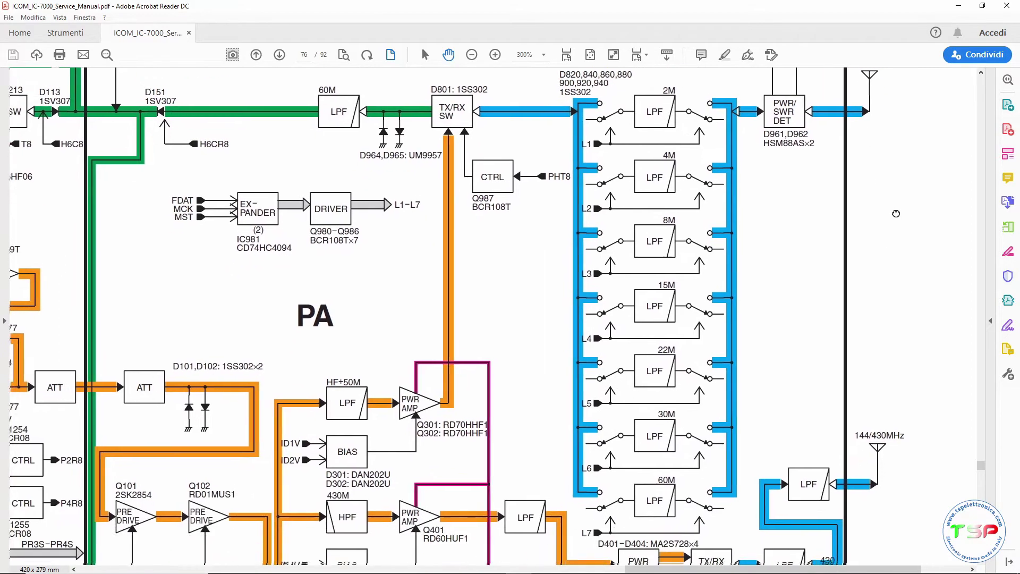
pyautogui.scroll(-4, 896, 211)
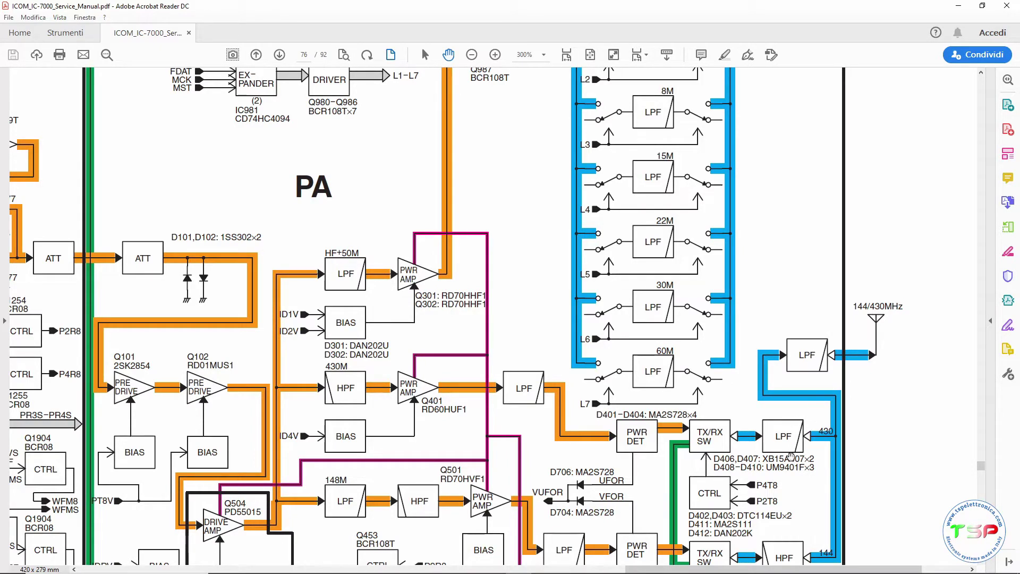
pyautogui.scroll(3, 790, 455)
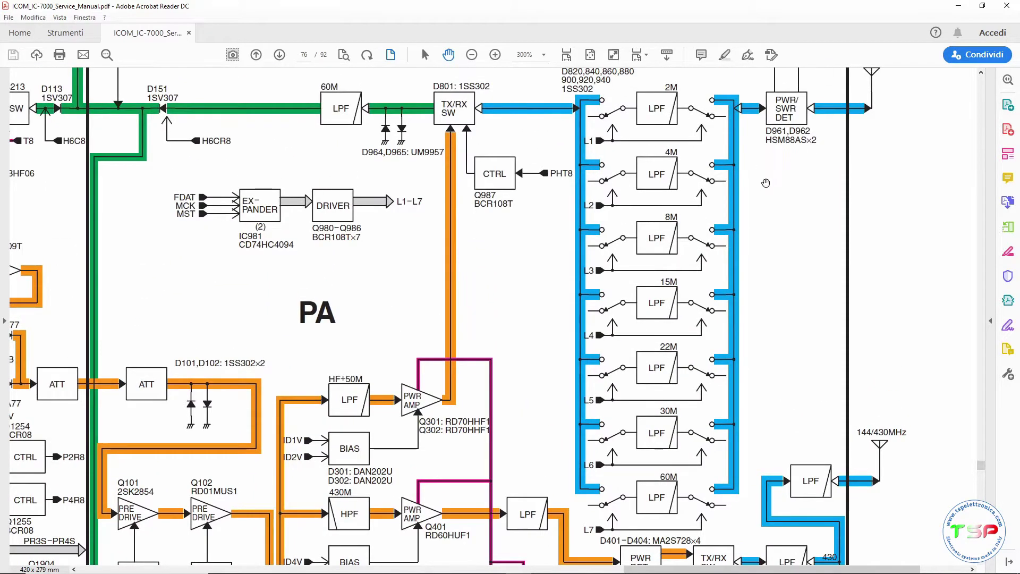
pyautogui.hscroll(-1, 767, 184)
pyautogui.scroll(-2, 691, 317)
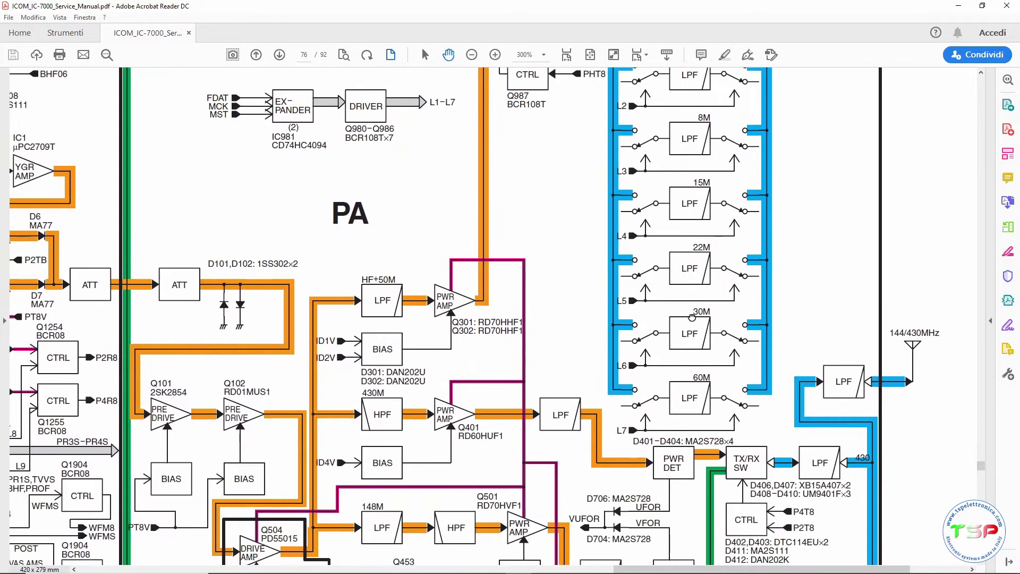
pyautogui.scroll(3, 691, 317)
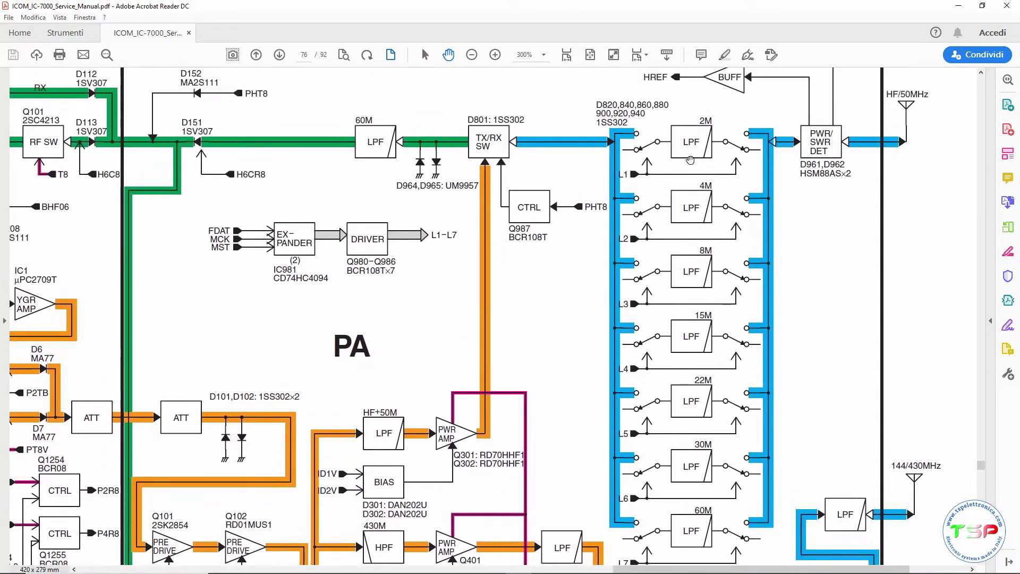
pyautogui.scroll(-1, 703, 307)
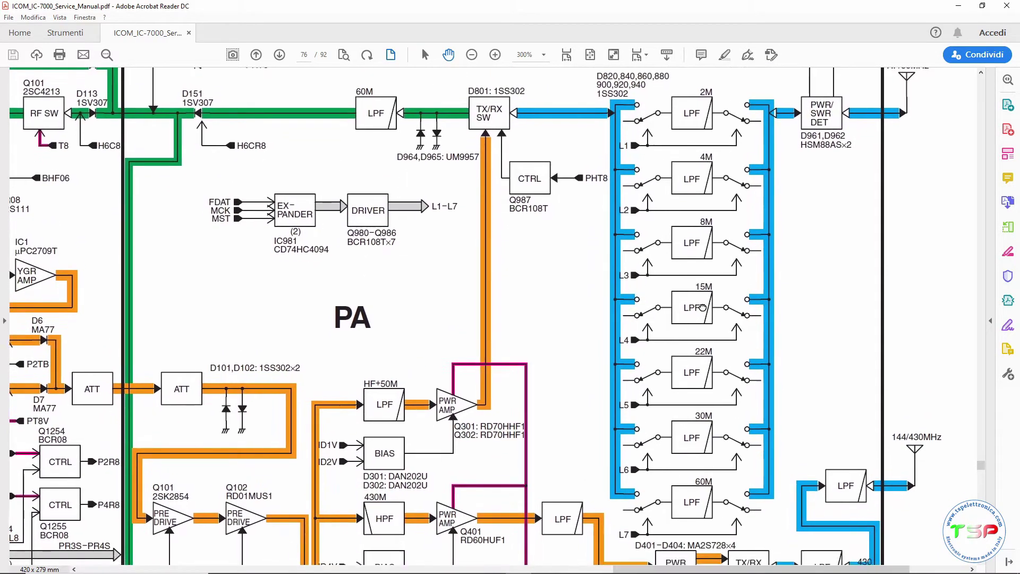
# Step: Pan across the RF switch and expander circuitry left of and above the PA
pyautogui.moveTo(602, 231); pyautogui.dragTo(643, 253)
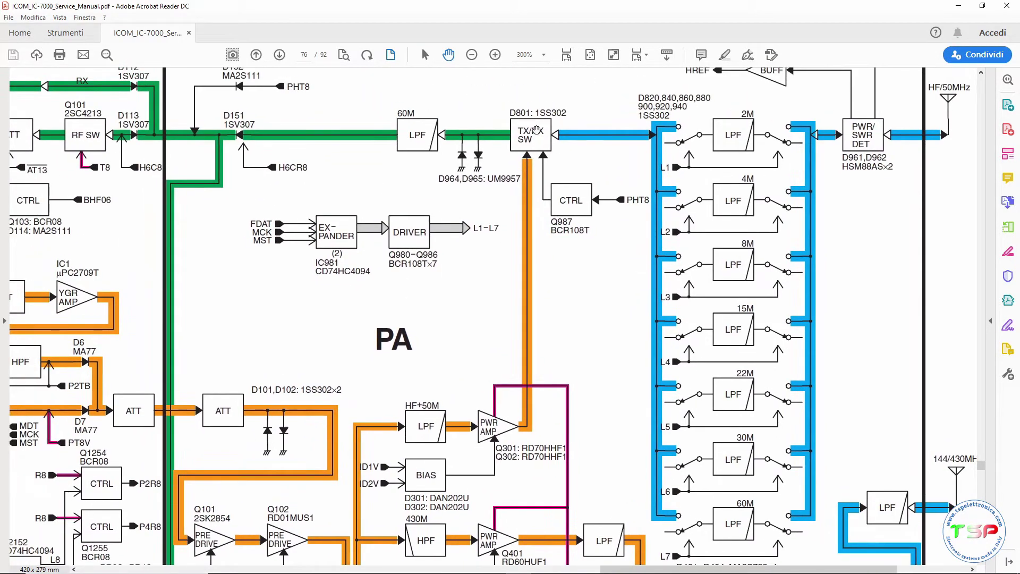
pyautogui.scroll(-2, 709, 279)
pyautogui.scroll(-4, 709, 279)
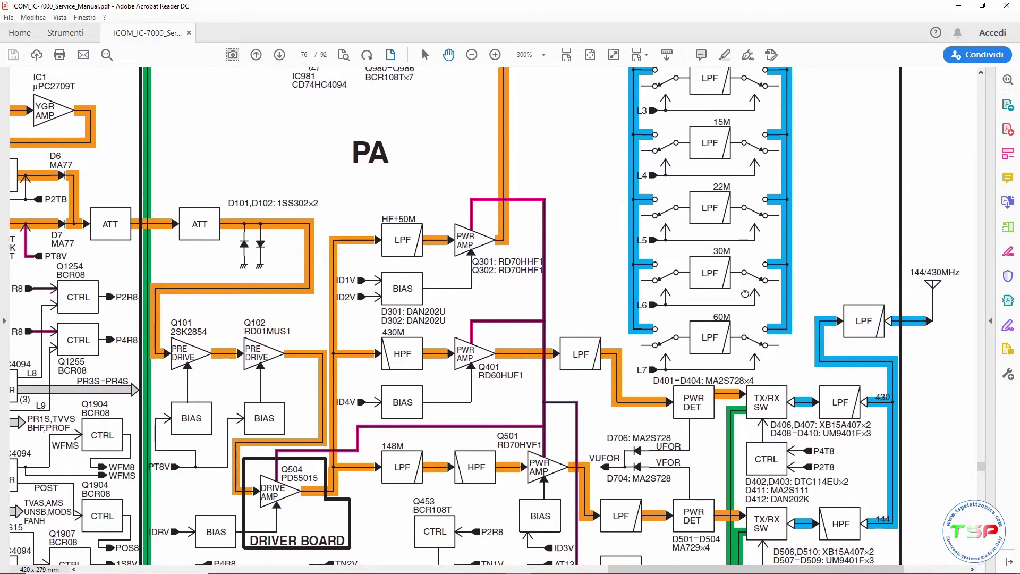
pyautogui.scroll(-1, 745, 293)
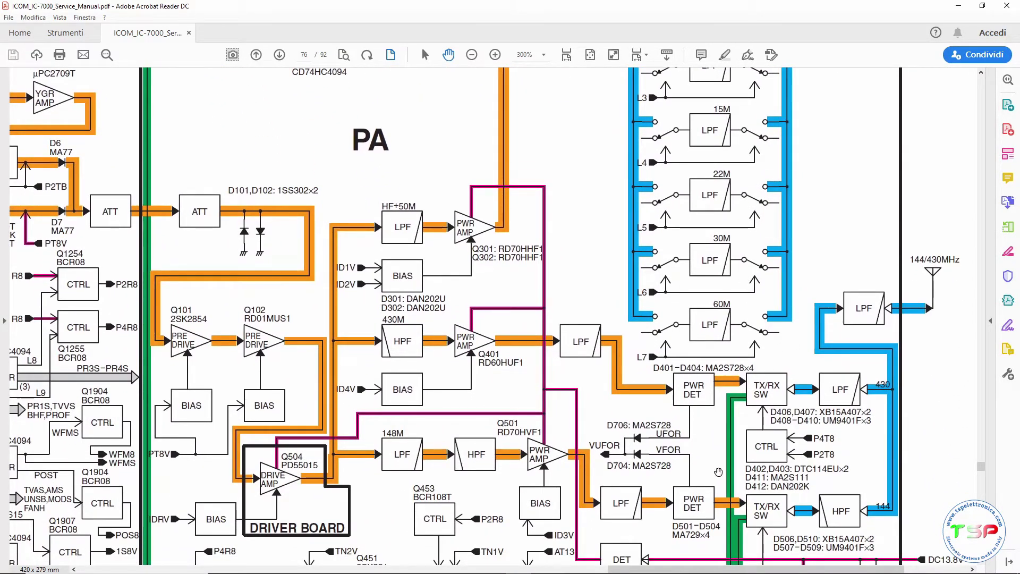
pyautogui.scroll(-2, 721, 473)
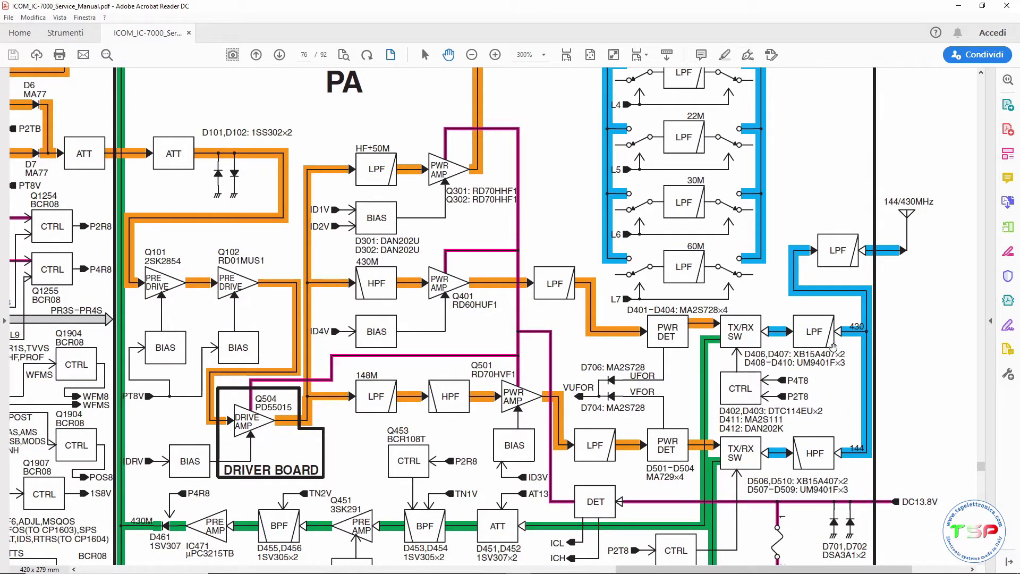
pyautogui.moveTo(743, 444); pyautogui.dragTo(806, 439)
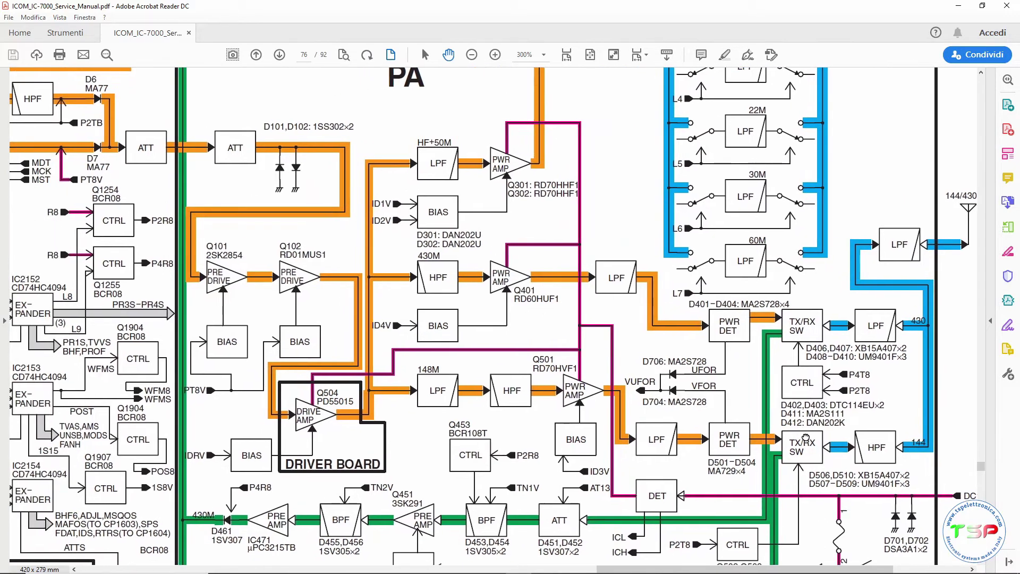
pyautogui.moveTo(617, 336); pyautogui.dragTo(653, 395)
pyautogui.moveTo(649, 357); pyautogui.dragTo(494, 380)
# Step: Pan to the receive section, IF mixer IC401 and the Explanatory notes legend
pyautogui.moveTo(457, 290); pyautogui.dragTo(476, 481)
pyautogui.moveTo(415, 398); pyautogui.dragTo(456, 485)
pyautogui.moveTo(392, 300); pyautogui.dragTo(393, 330)
pyautogui.moveTo(359, 255); pyautogui.dragTo(577, 291)
pyautogui.moveTo(426, 326); pyautogui.dragTo(584, 337)
pyautogui.moveTo(324, 318); pyautogui.dragTo(630, 379)
pyautogui.moveTo(521, 290); pyautogui.dragTo(710, 299)
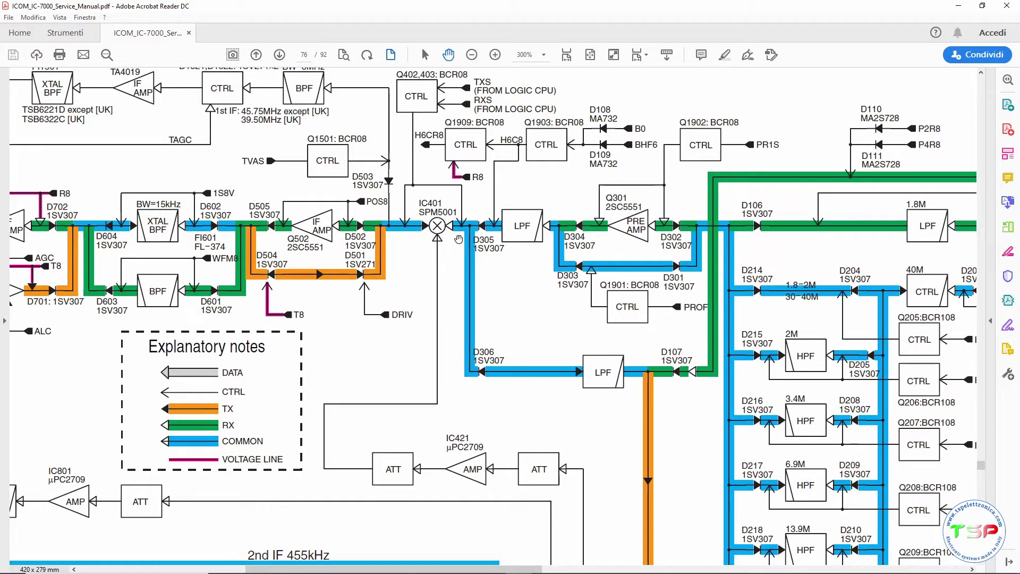
# Step: Pan the schematic to frame the IF chain from the XTAL BPF to mixer IC401
pyautogui.moveTo(467, 205); pyautogui.dragTo(449, 246)
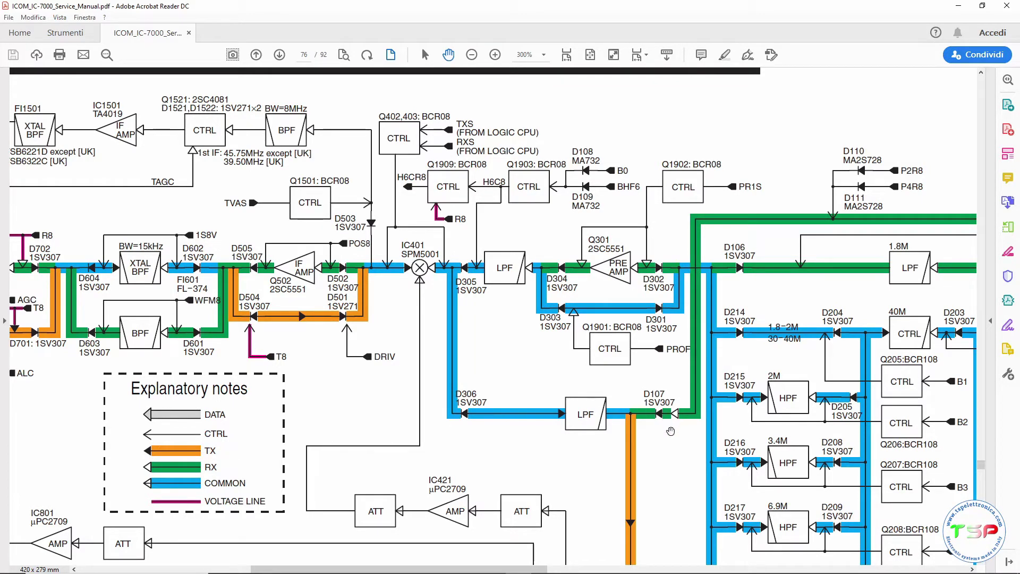
pyautogui.moveTo(542, 422); pyautogui.dragTo(654, 401)
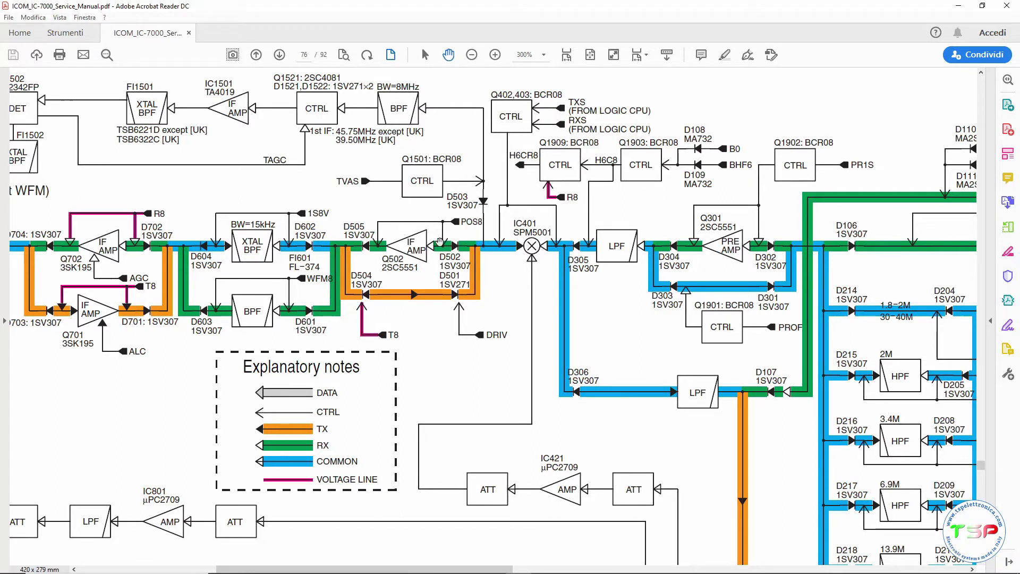
pyautogui.moveTo(443, 256); pyautogui.dragTo(445, 275)
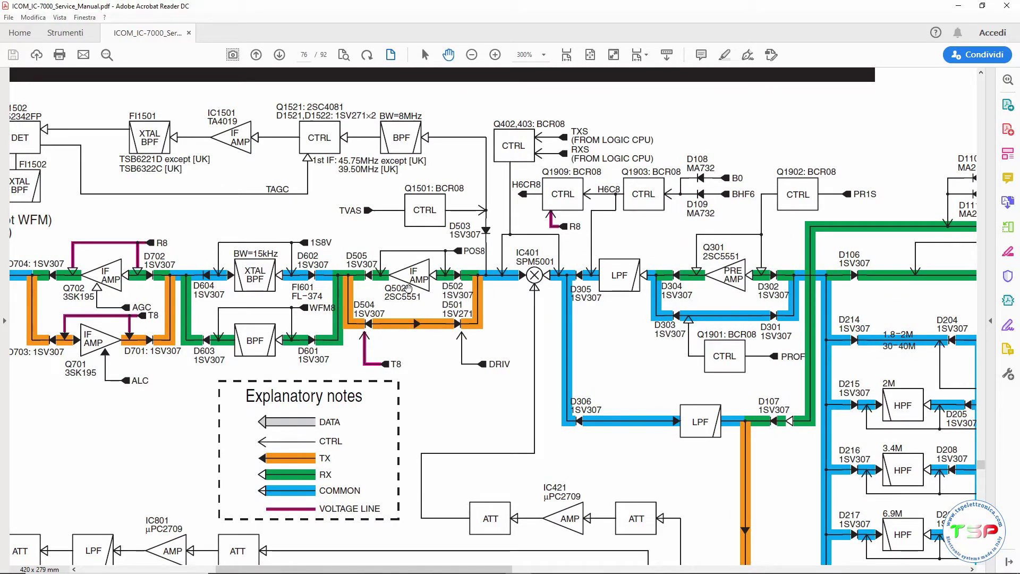
pyautogui.moveTo(387, 283); pyautogui.dragTo(433, 288)
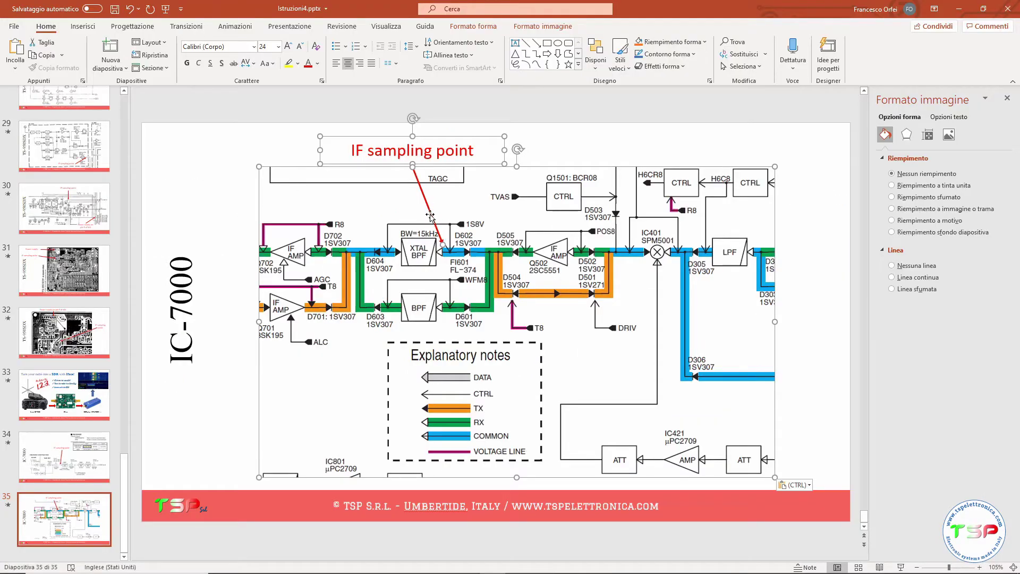
# Step: Point the IF sampling arrow and label at the Q502 stage, then duplicate slide 35 as slide 36
pyautogui.moveTo(430, 213); pyautogui.dragTo(412, 196)
pyautogui.click(225, 194)
pyautogui.click(432, 218)
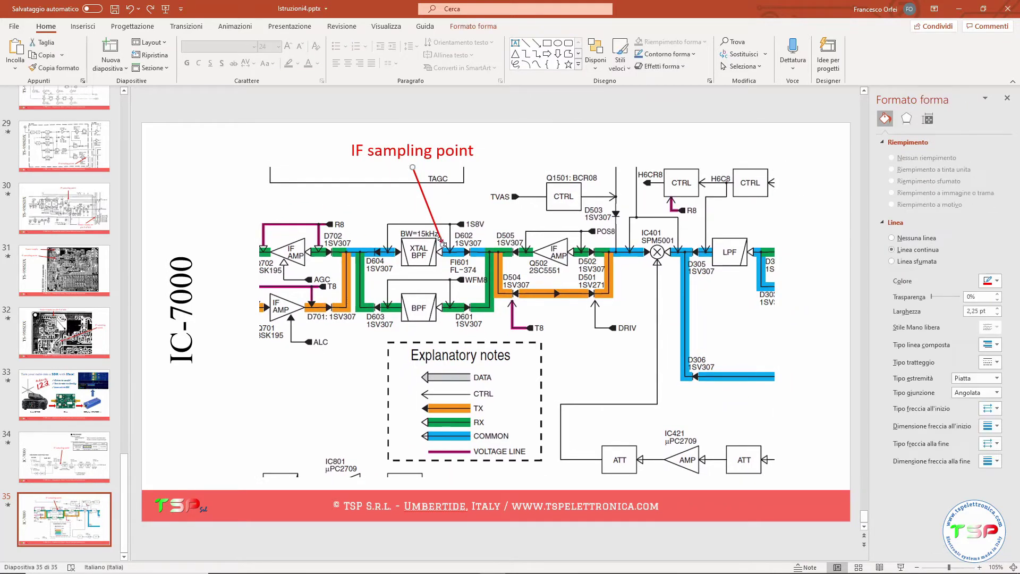
pyautogui.moveTo(442, 242); pyautogui.dragTo(524, 247)
pyautogui.moveTo(413, 167); pyautogui.dragTo(495, 167)
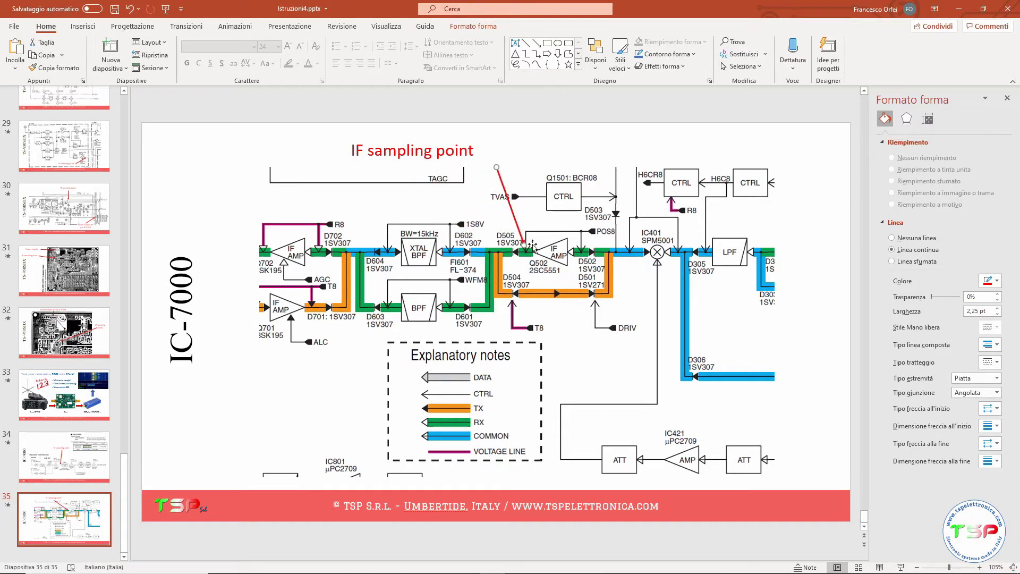
pyautogui.click(445, 149)
pyautogui.moveTo(444, 139); pyautogui.dragTo(521, 143)
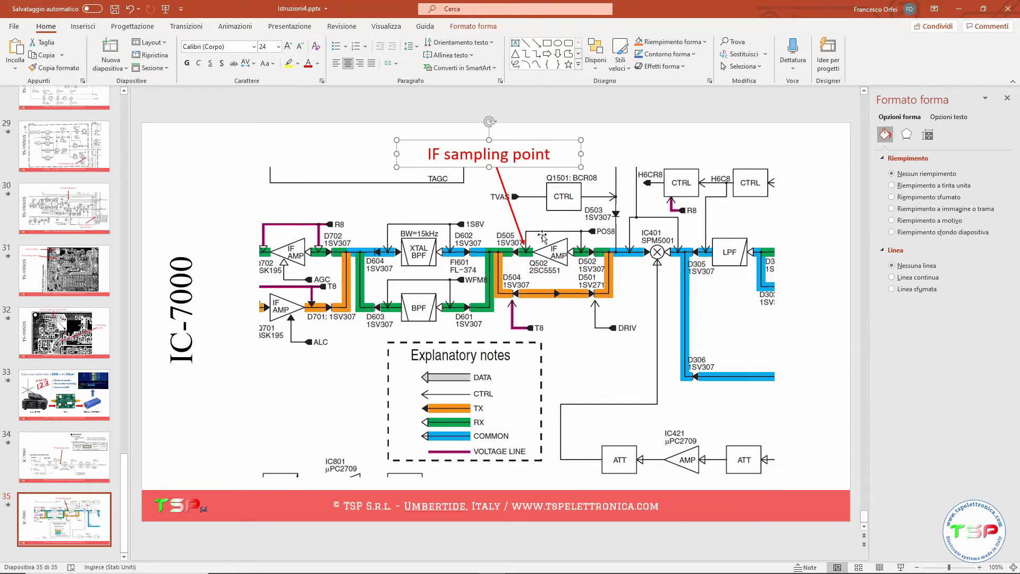
pyautogui.hotkey('ctrl', 'd')
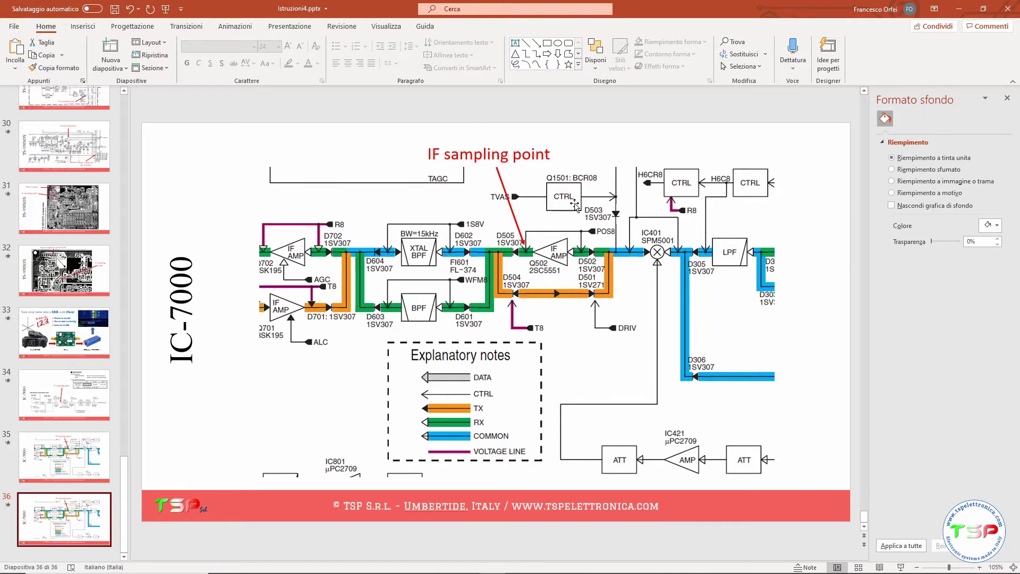
# Step: Center Q502 on the page 80 main-unit schematic and close the Q502 search results
pyautogui.hotkey('alt', 'Tab')
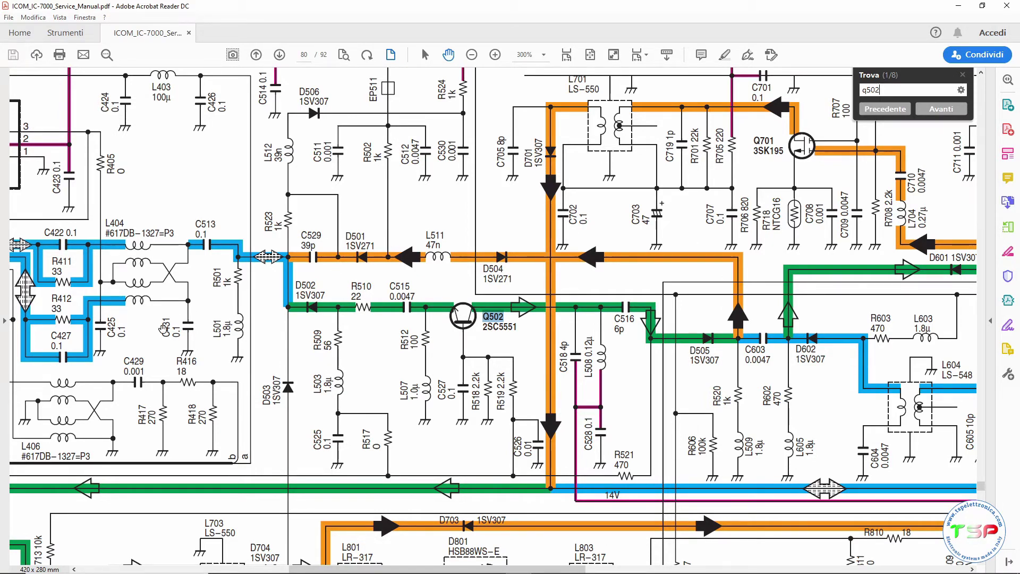
pyautogui.hscroll(-4, 320, 347)
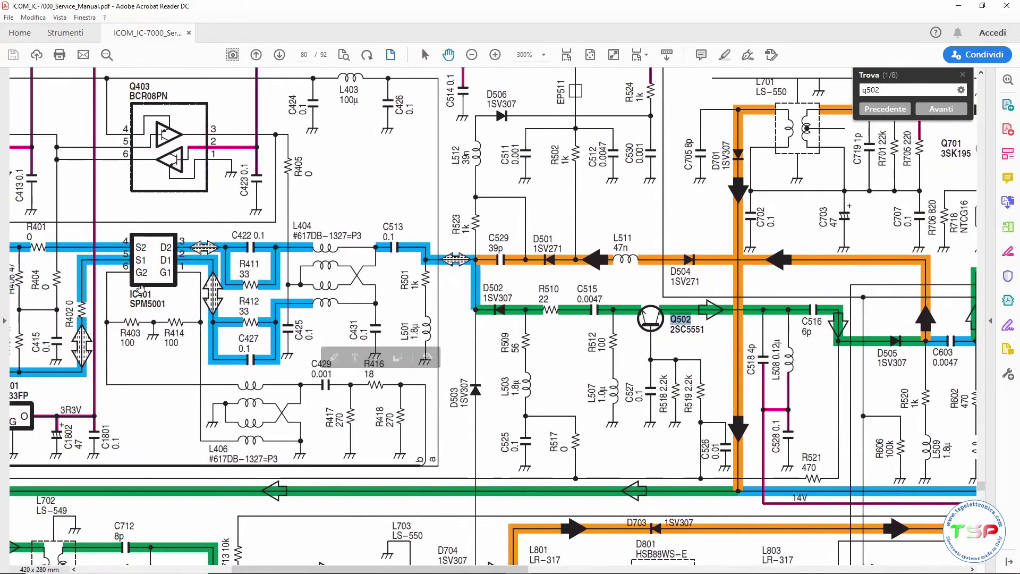
pyautogui.hscroll(2, 300, 315)
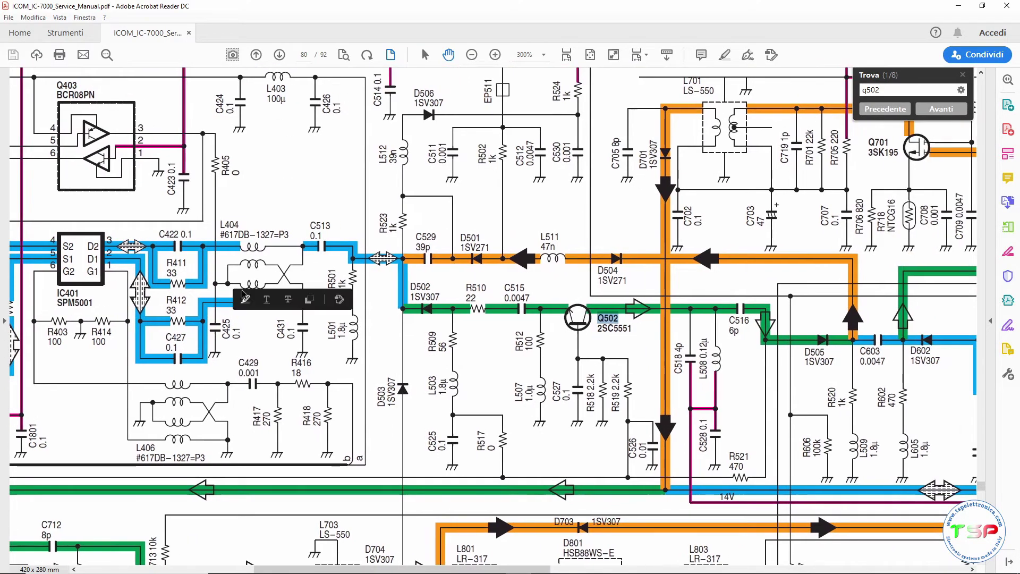
pyautogui.hscroll(2, 345, 268)
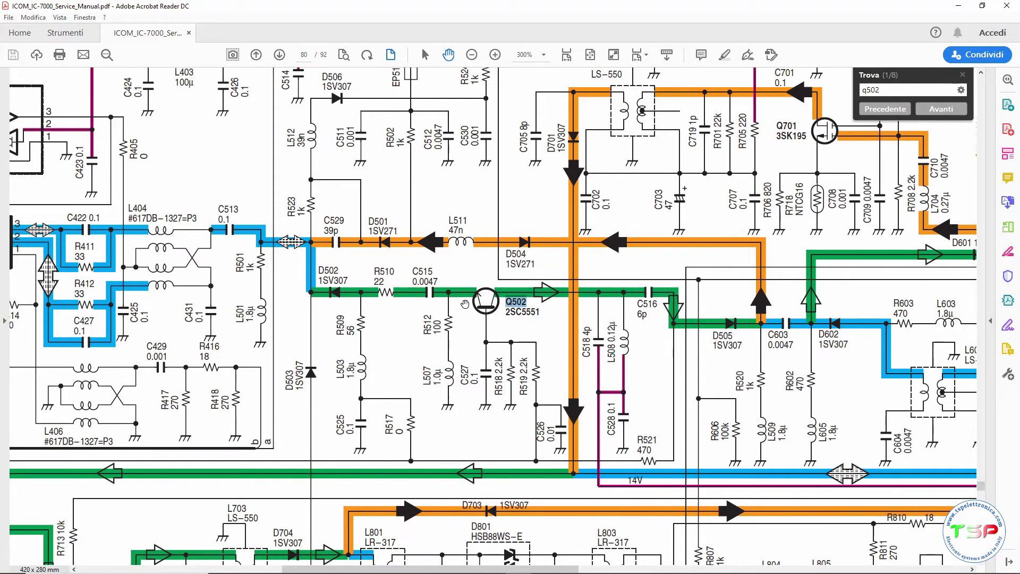
pyautogui.hscroll(2, 602, 316)
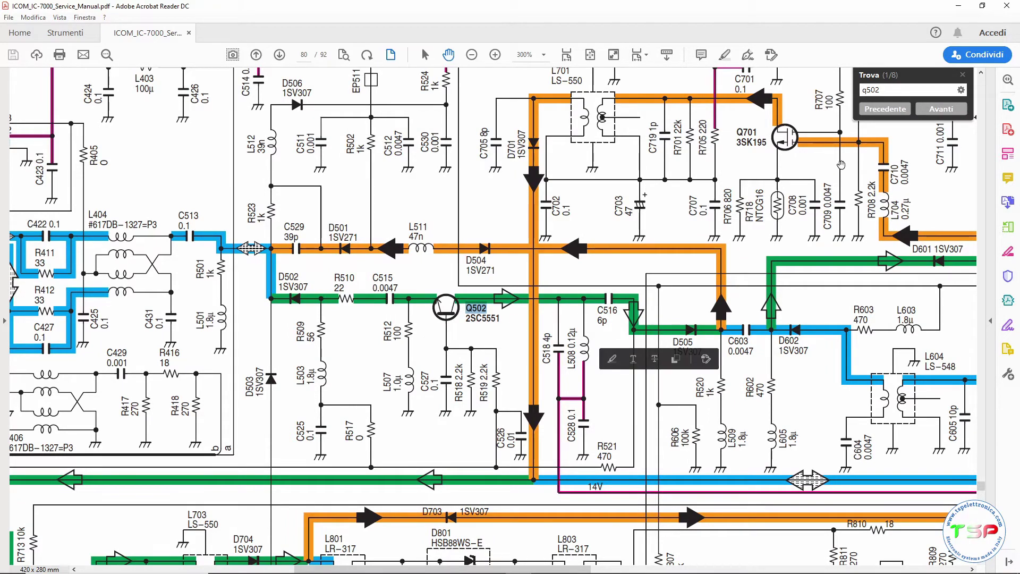
pyautogui.click(956, 80)
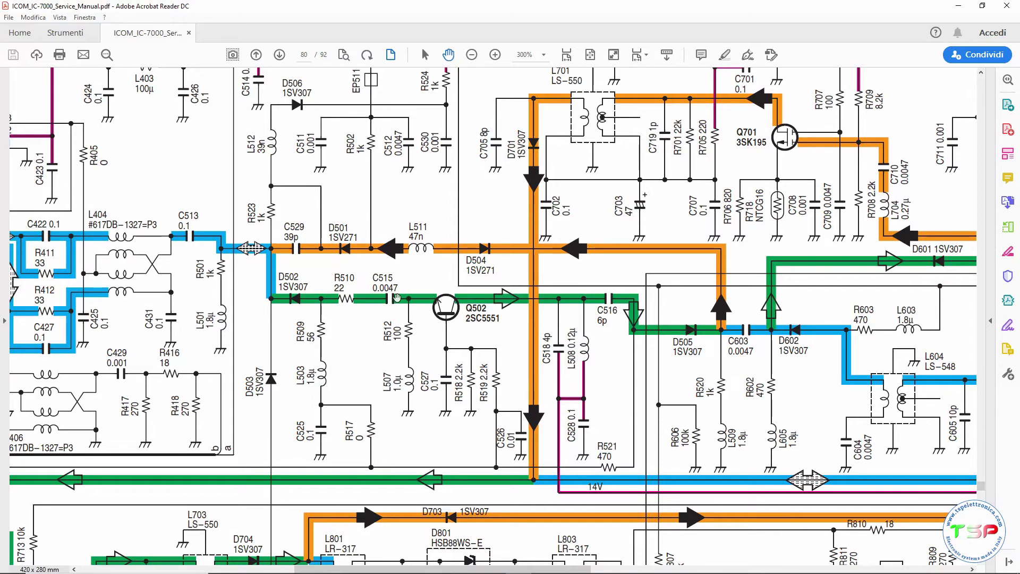
# Step: Return to slide 36 and deselect the MAIN UNIT text box
pyautogui.hotkey('alt', 'Tab')
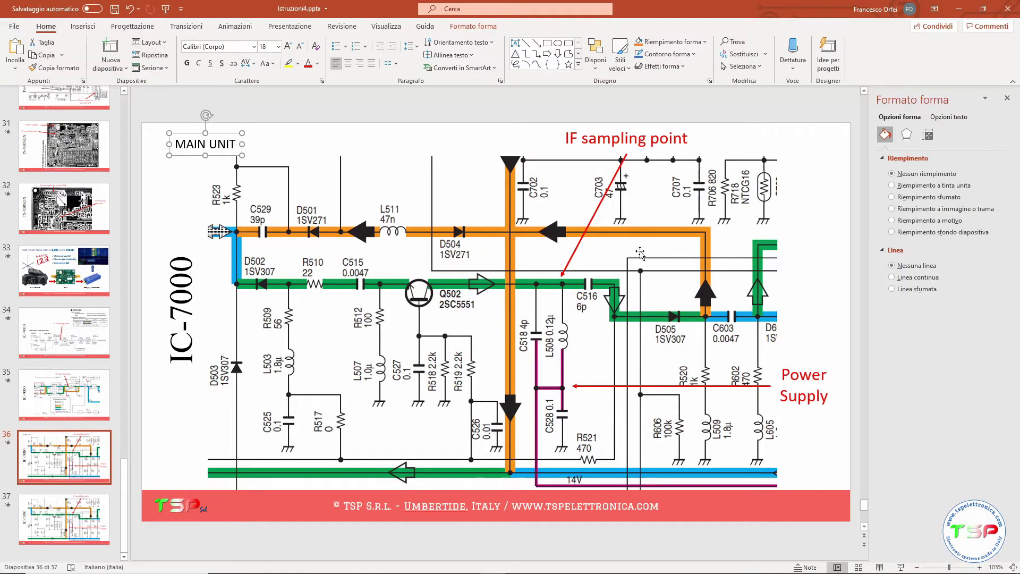
pyautogui.click(182, 181)
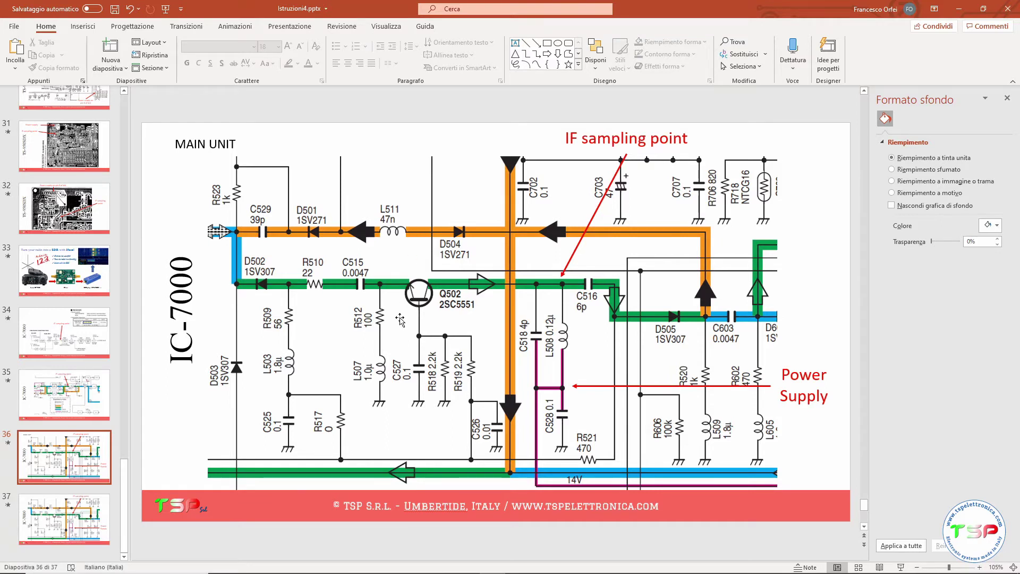
# Step: Zoom the page 65 PCB top-view layout to 400% around Q502 and L508
pyautogui.scroll(-1, 196, 484)
pyautogui.hotkey('alt', 'Tab')
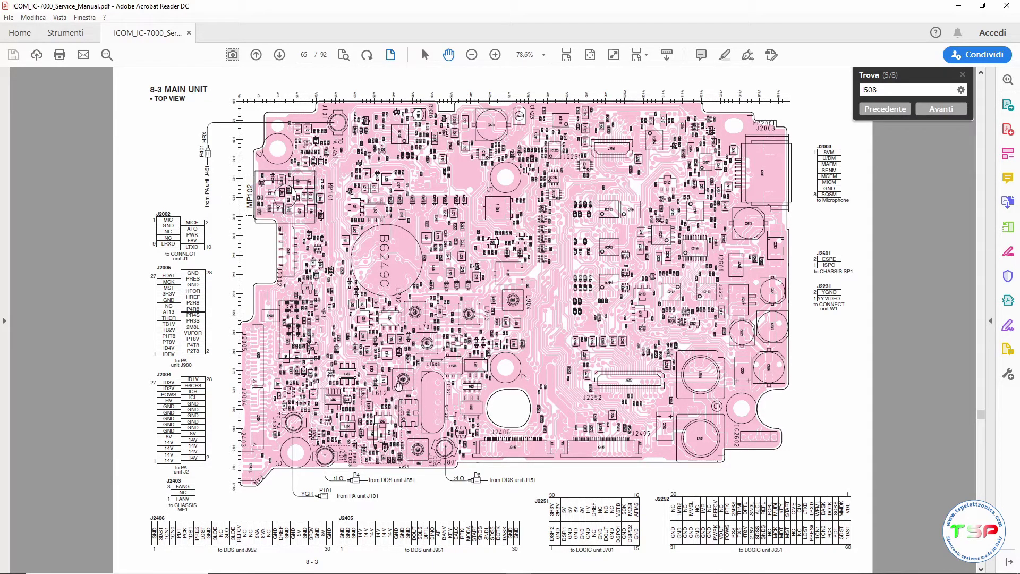
pyautogui.scroll(3, 391, 379)
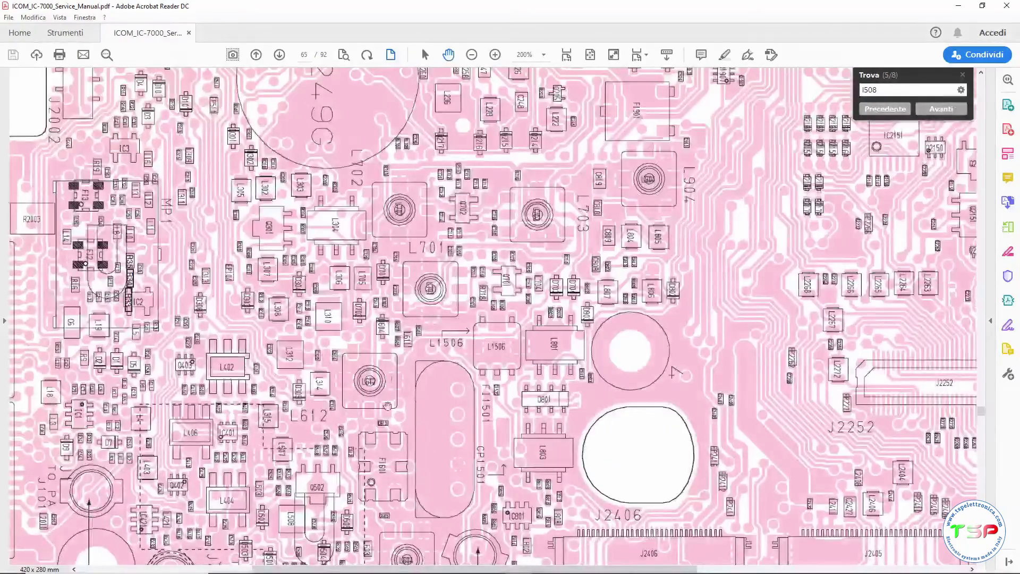
pyautogui.scroll(1, 388, 377)
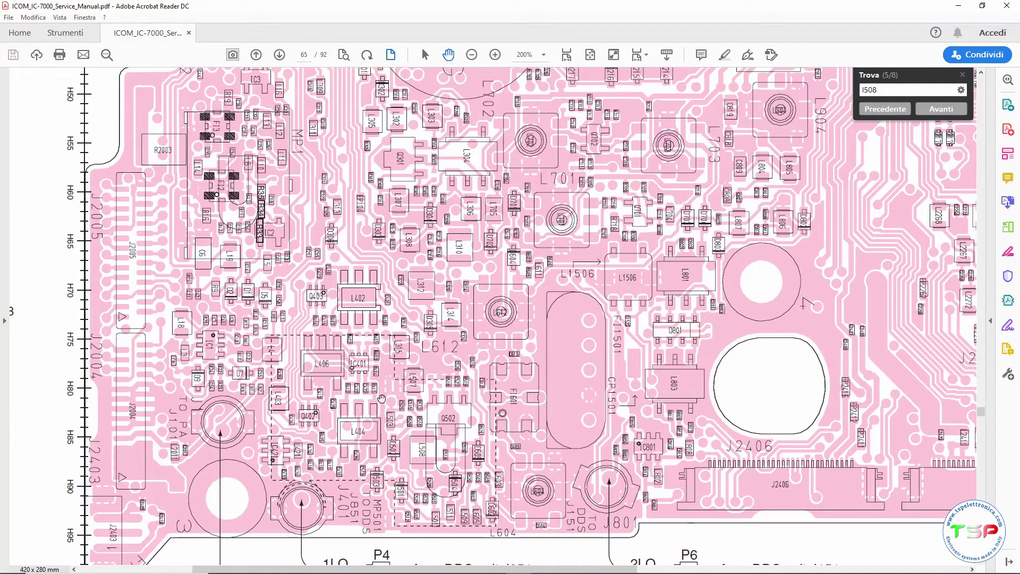
pyautogui.scroll(2, 370, 376)
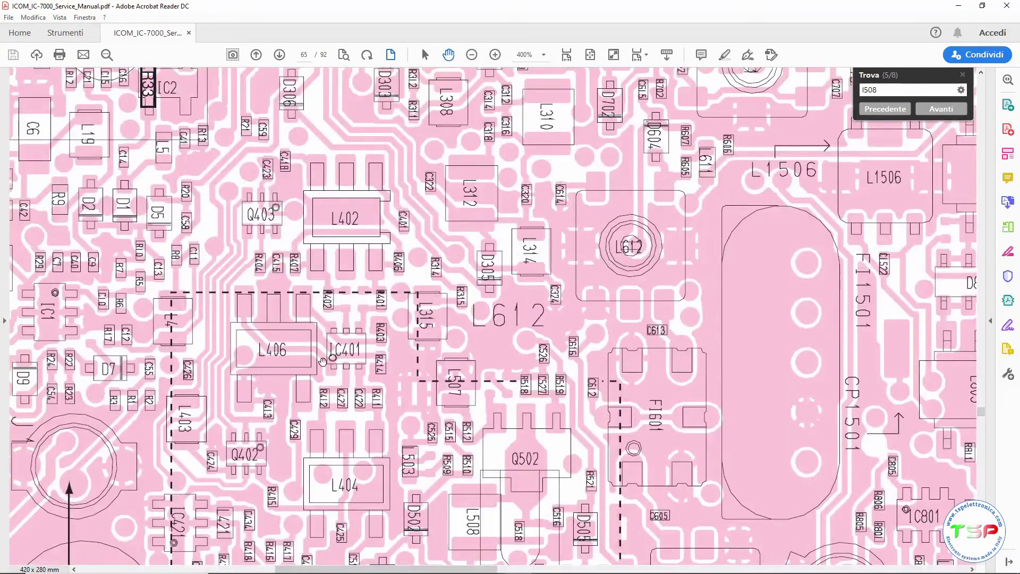
pyautogui.scroll(-3, 368, 402)
pyautogui.hscroll(3, 514, 414)
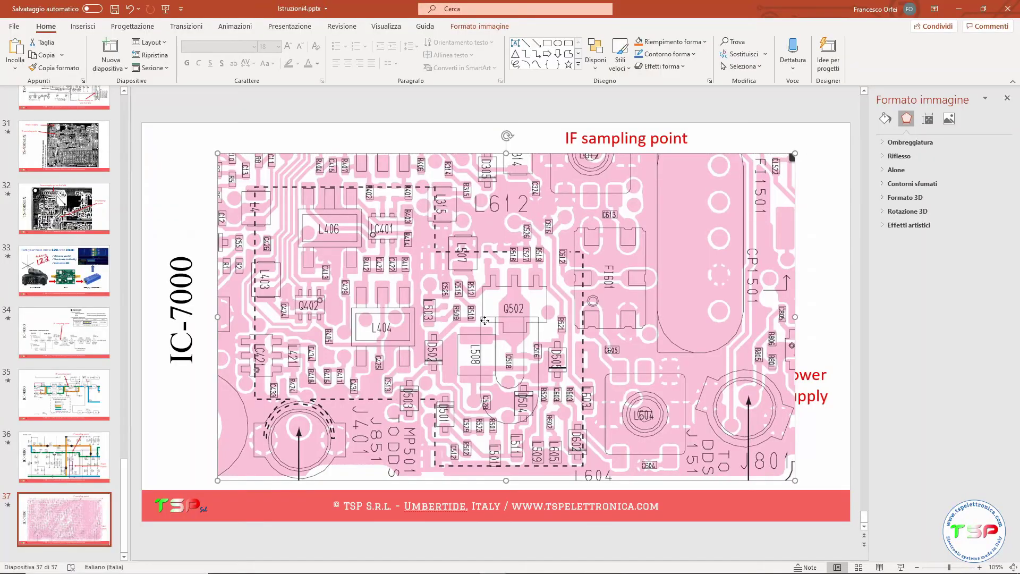
# Step: Send the pasted PCB crop on slide 37 behind the labels and arrows
pyautogui.rightClick(482, 315)
pyautogui.click(539, 438)
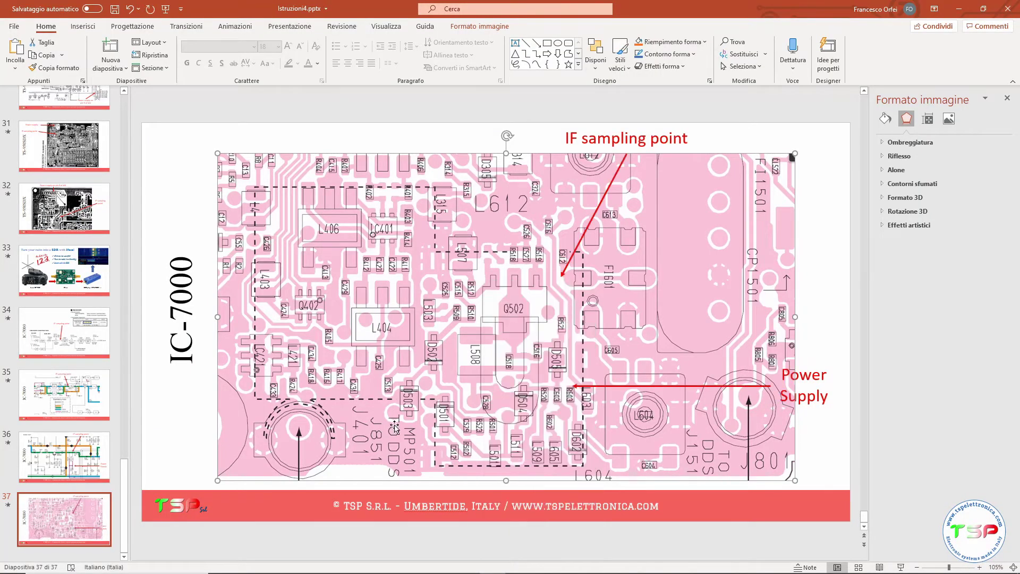
pyautogui.scroll(3, 160, 471)
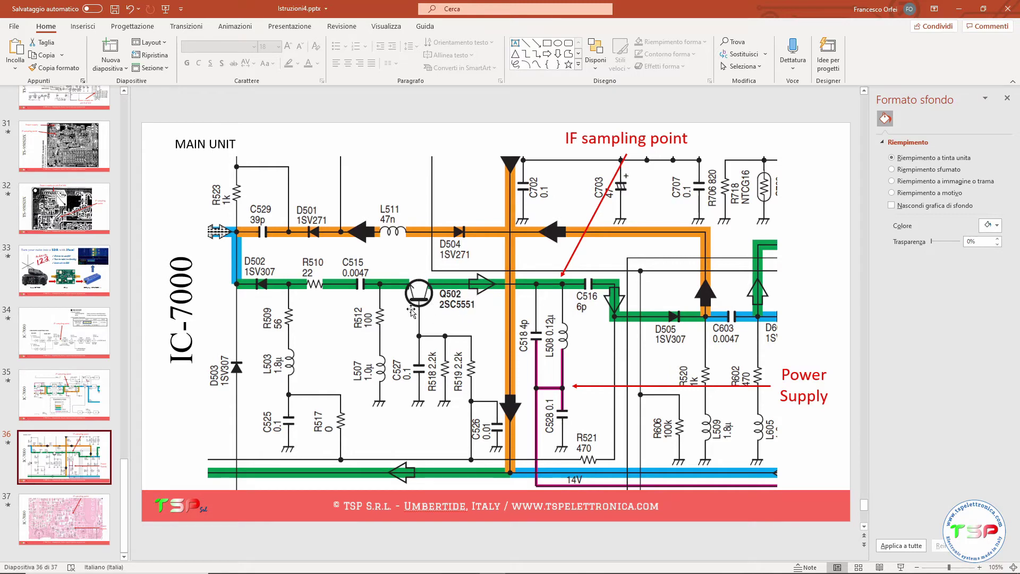
pyautogui.scroll(-1, 449, 380)
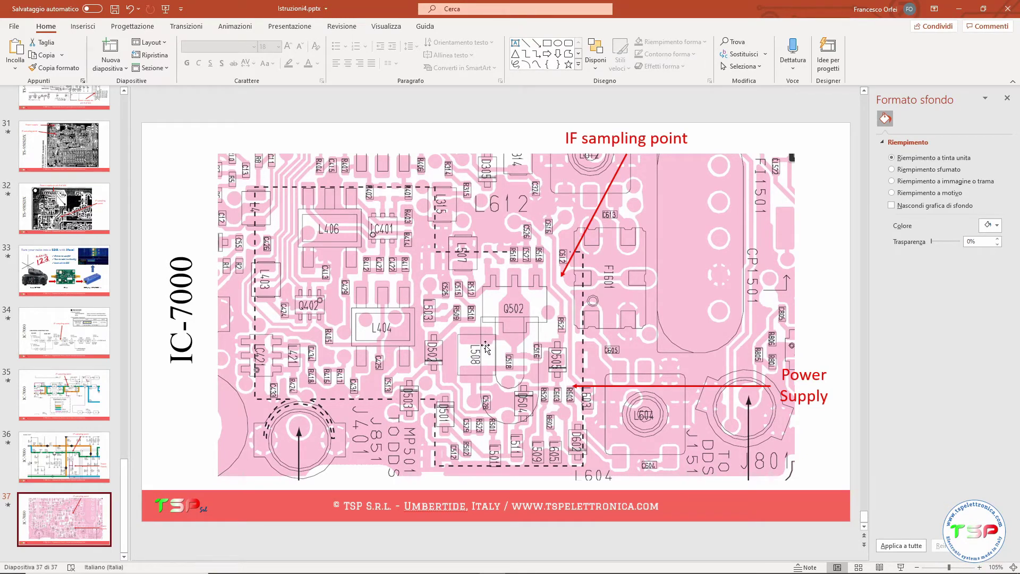
# Step: Compare with slide 36, then re-aim the IF sampling point arrow at L508
pyautogui.press('pageup')
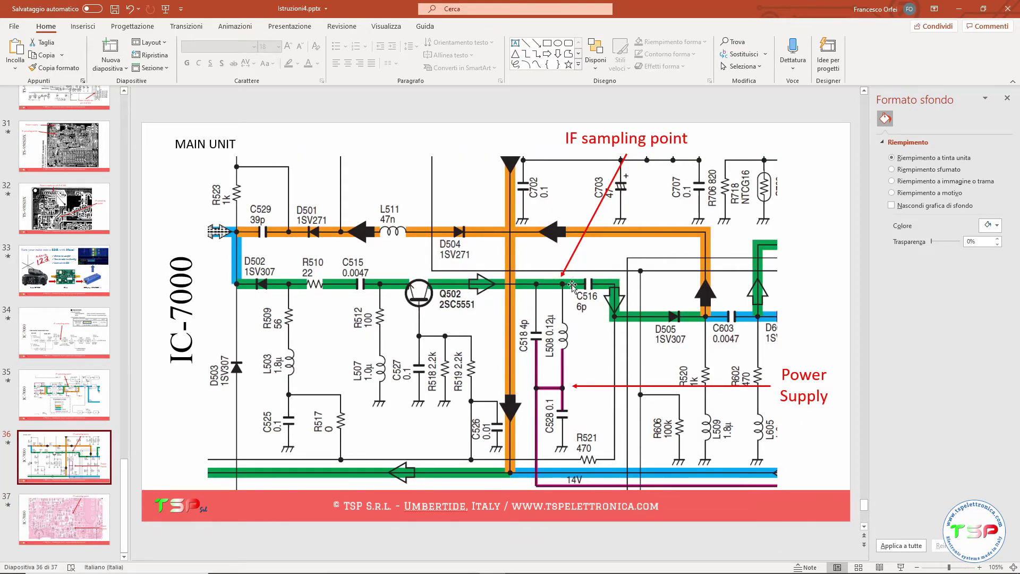
pyautogui.click(85, 506)
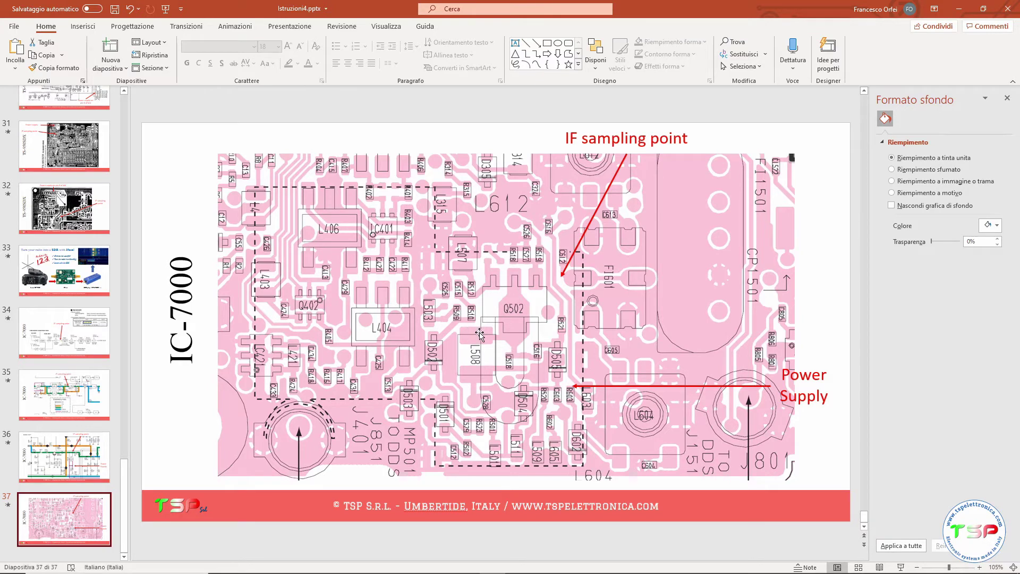
pyautogui.hotkey('ctrl', 'z')
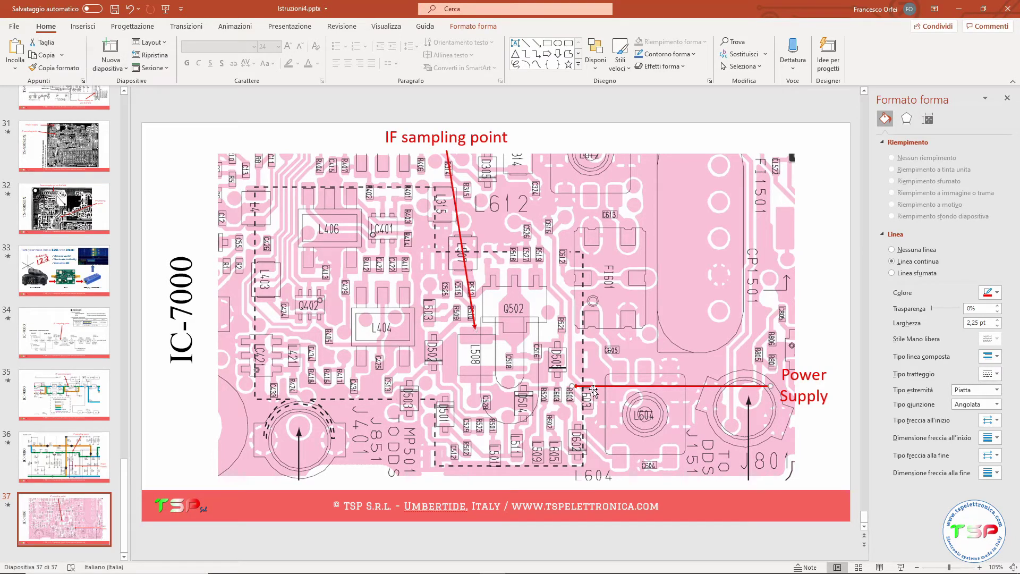
# Step: Swing the Power Supply arrow leftward so its tip lands on the power point
pyautogui.moveTo(580, 385); pyautogui.dragTo(724, 366)
pyautogui.press('pageup')
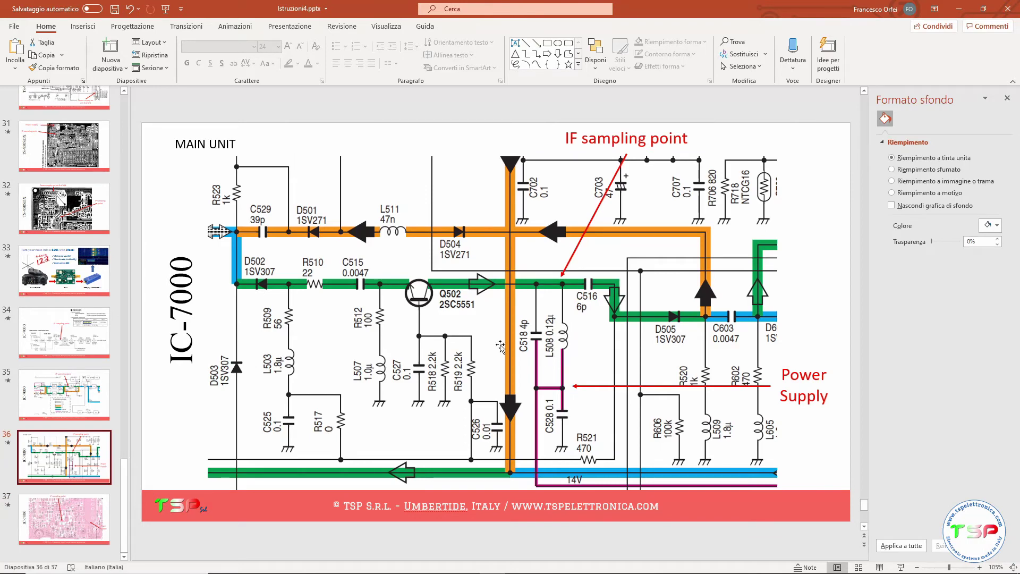
pyautogui.press('pagedown')
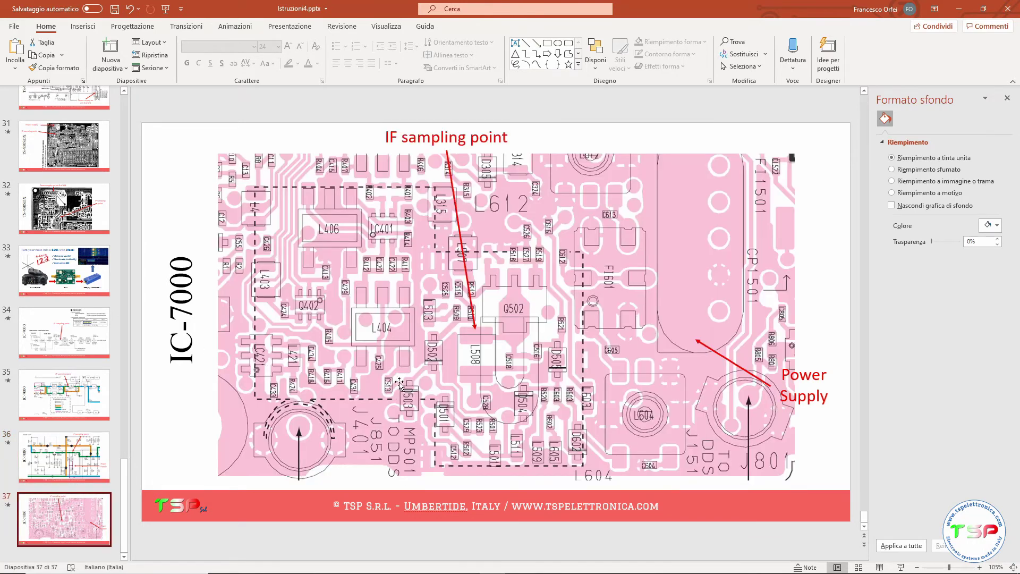
pyautogui.click(697, 342)
pyautogui.moveTo(694, 340); pyautogui.dragTo(475, 400)
pyautogui.moveTo(771, 386); pyautogui.dragTo(207, 419)
# Step: Move the Power Supply label to the arrow's left end and duplicate the slide as slide 38
pyautogui.click(826, 392)
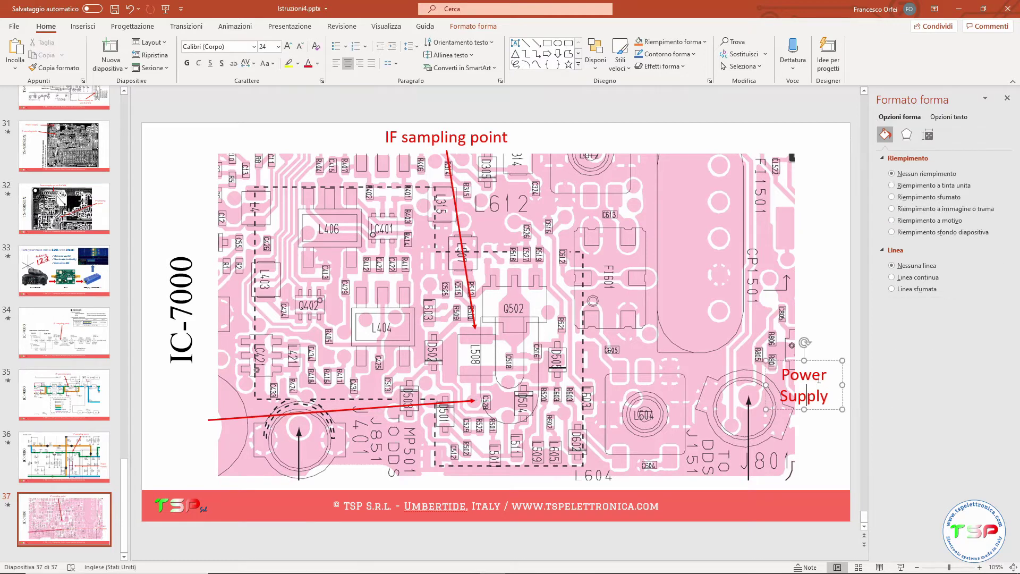
pyautogui.moveTo(826, 366); pyautogui.dragTo(195, 394)
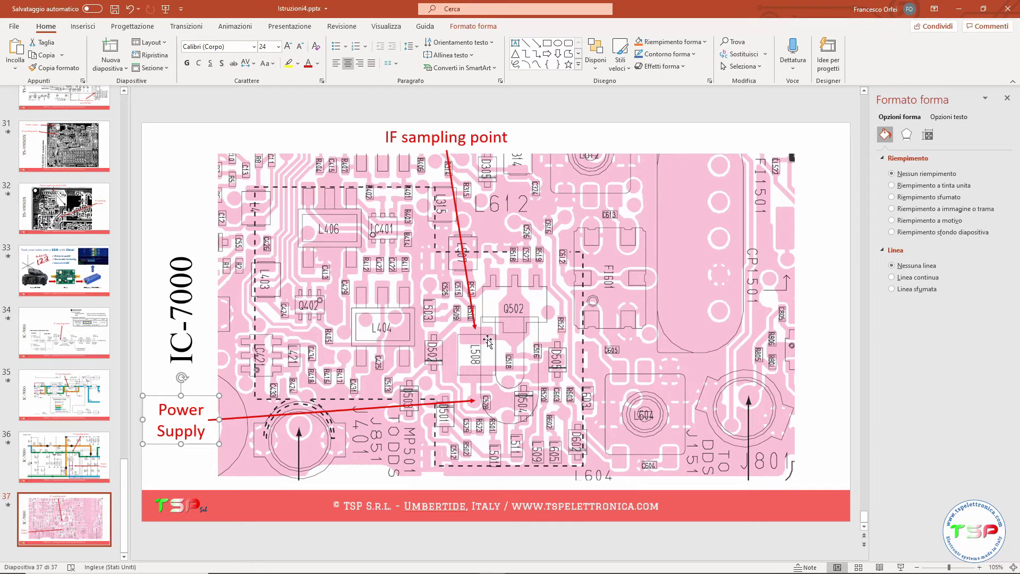
pyautogui.click(86, 516)
pyautogui.hotkey('ctrl', 'd')
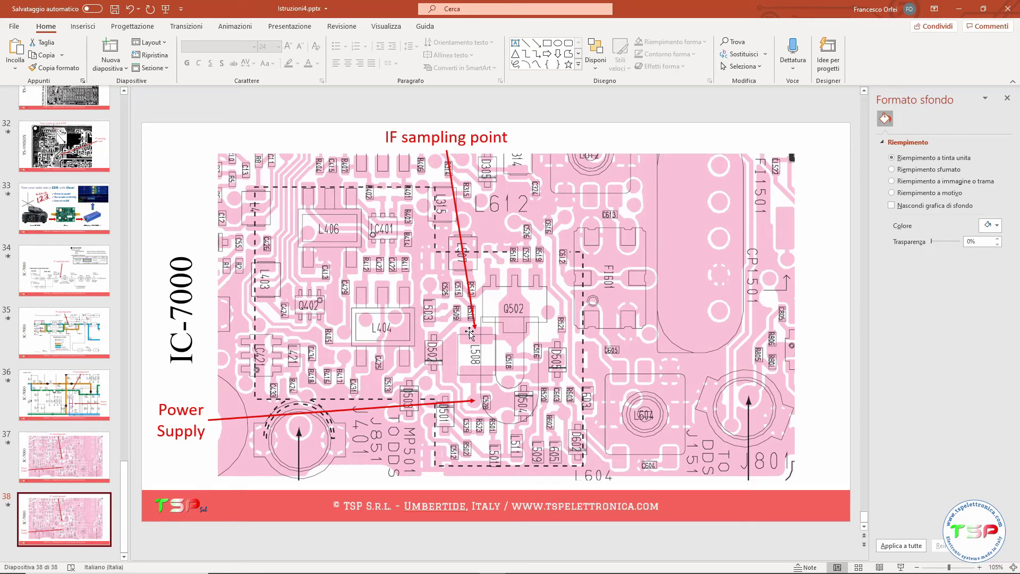
# Step: In the Acrobat service manual, jump to page 5's Section 2 Inside Views top-view photo
pyautogui.hotkey('alt', 'Tab')
pyautogui.press('Return')
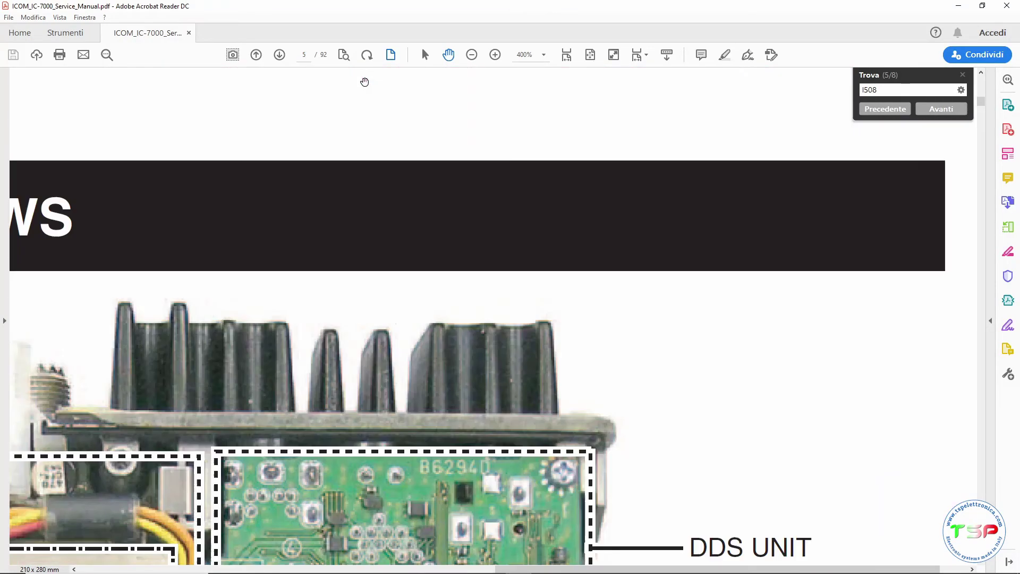
pyautogui.scroll(-3, 547, 245)
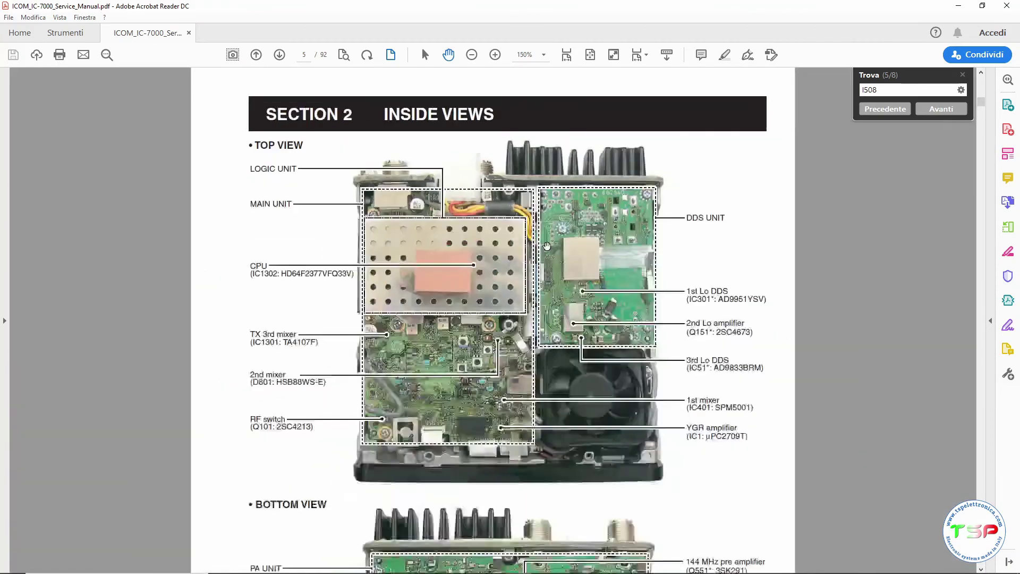
pyautogui.scroll(-2, 547, 245)
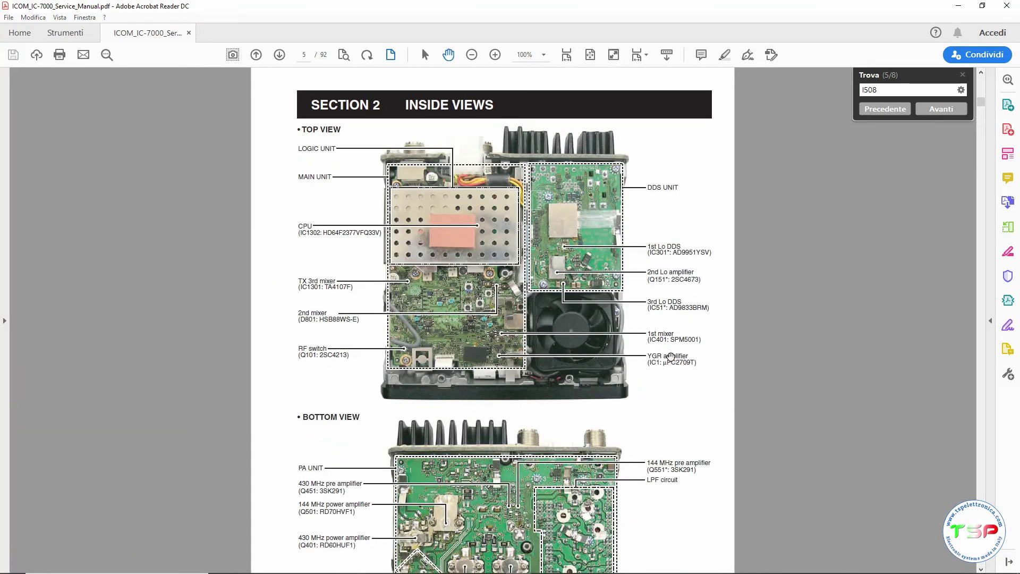
pyautogui.scroll(3, 677, 353)
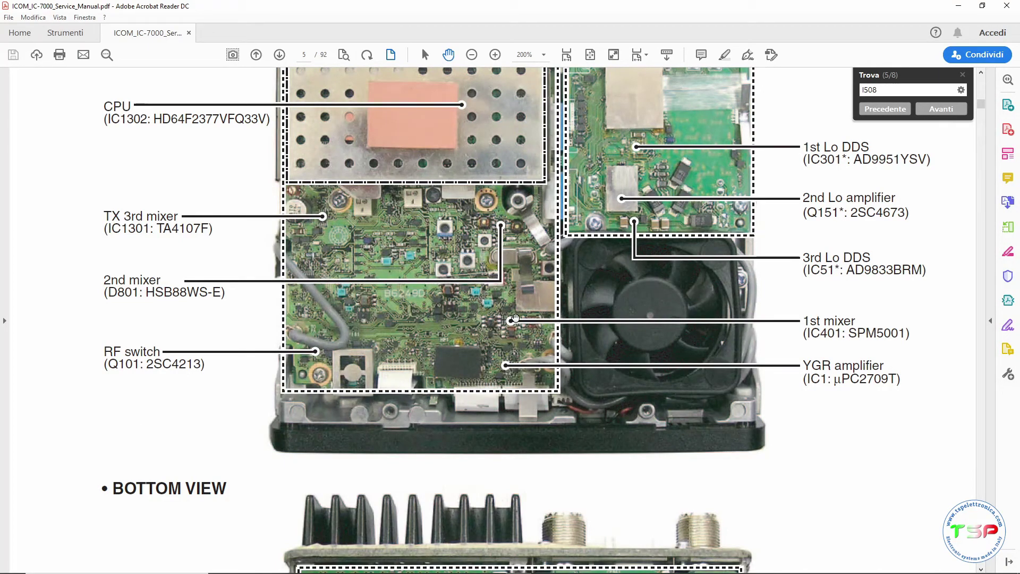
# Step: Paste the IC-7000 top-view photo onto slide 38, shrinking and moving it to fit
pyautogui.hotkey('alt', 'Tab')
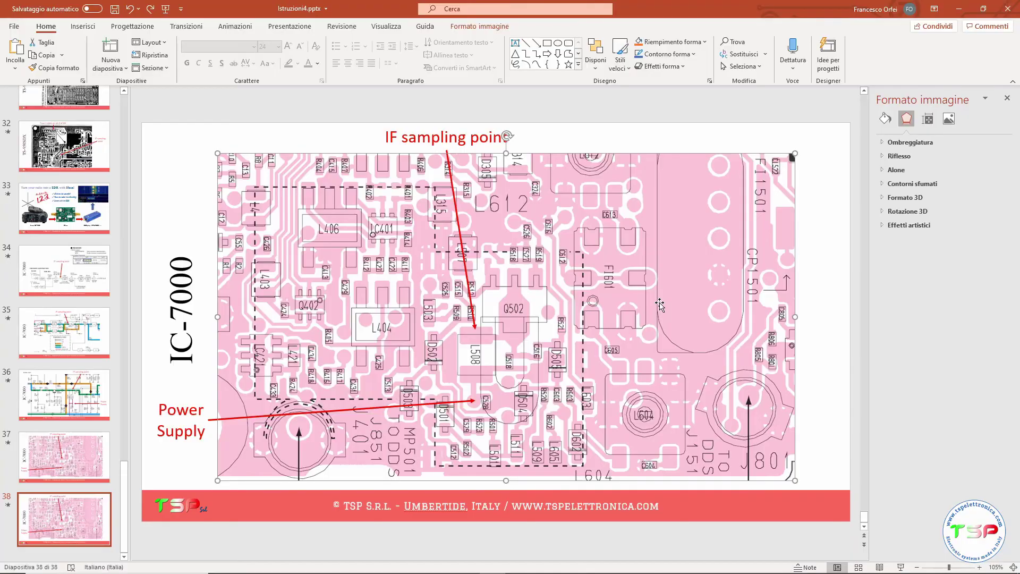
pyautogui.hotkey('ctrl', 'v')
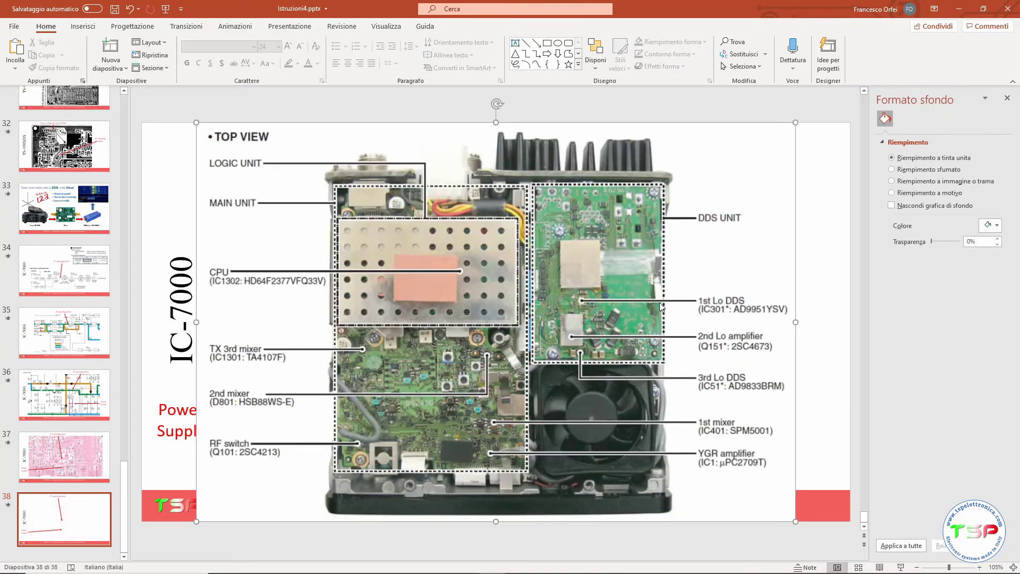
pyautogui.moveTo(196, 122); pyautogui.dragTo(246, 140)
pyautogui.moveTo(485, 329); pyautogui.dragTo(482, 310)
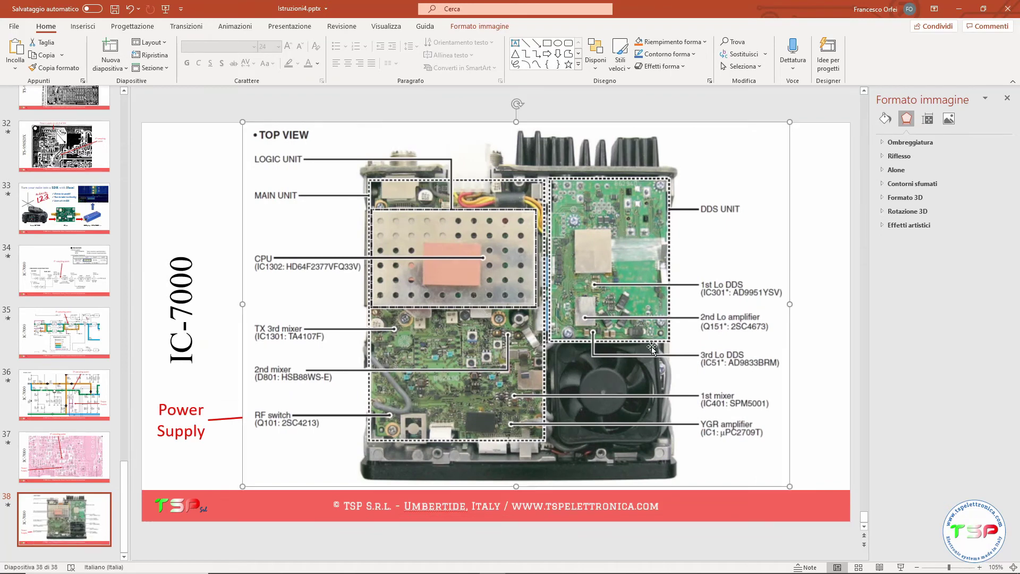
# Step: Send the photo behind the red labels and draw an ellipse over the 1st mixer
pyautogui.rightClick(491, 325)
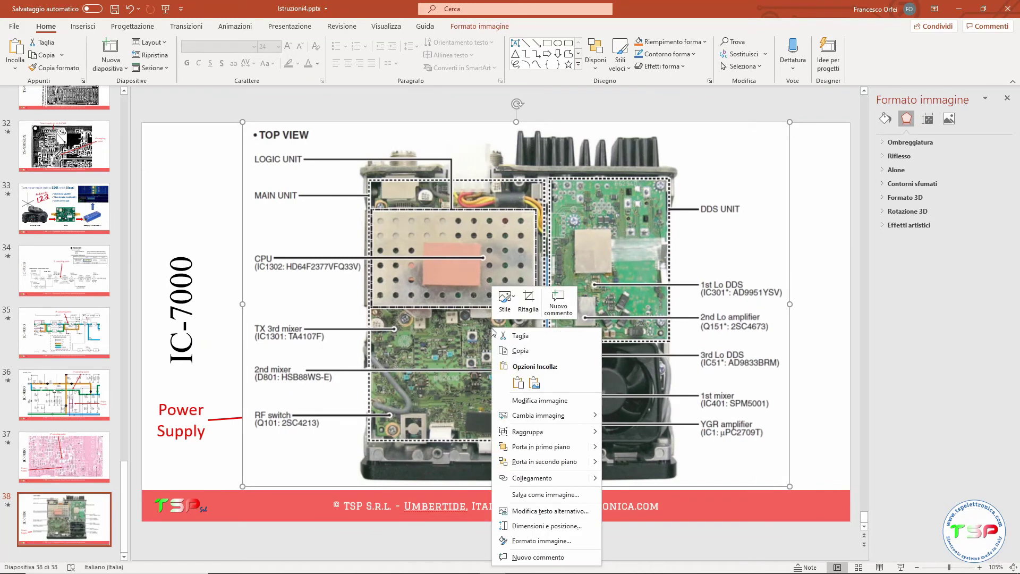
pyautogui.click(553, 460)
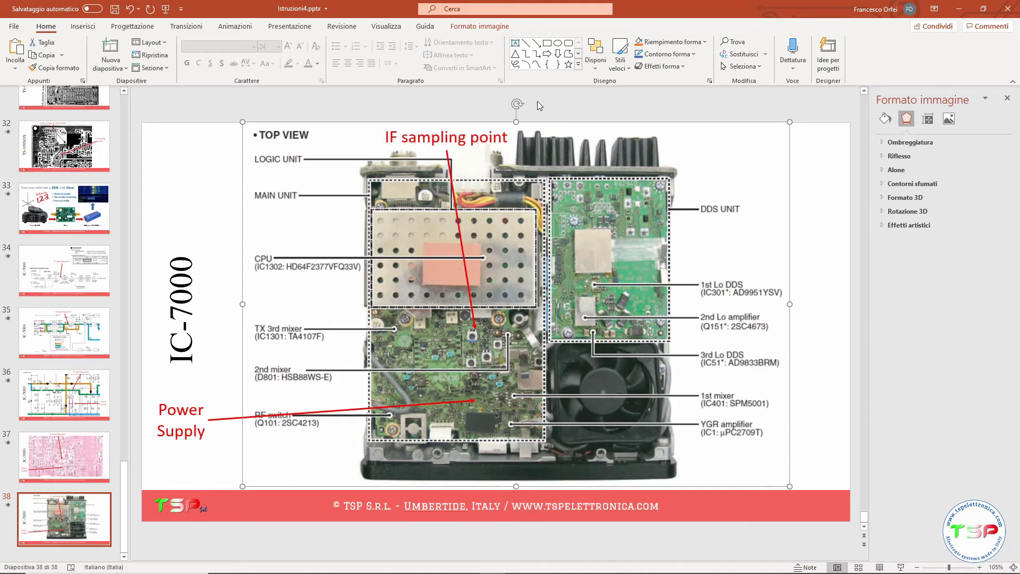
pyautogui.click(557, 42)
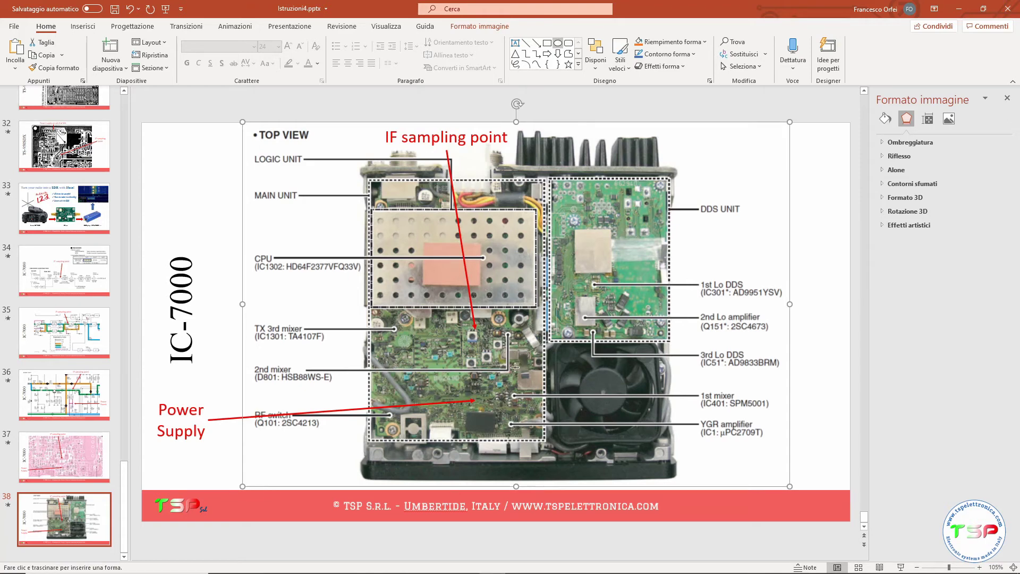
pyautogui.moveTo(510, 373); pyautogui.dragTo(549, 419)
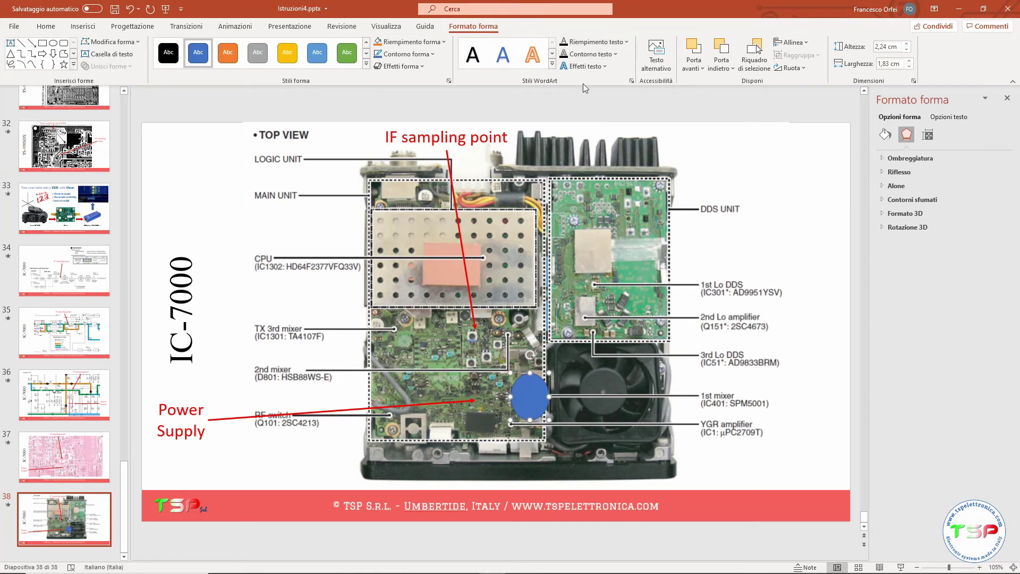
# Step: Set the ellipse to No Fill and change the label to 'IF sampling and power supply points'
pyautogui.click(409, 41)
pyautogui.click(406, 189)
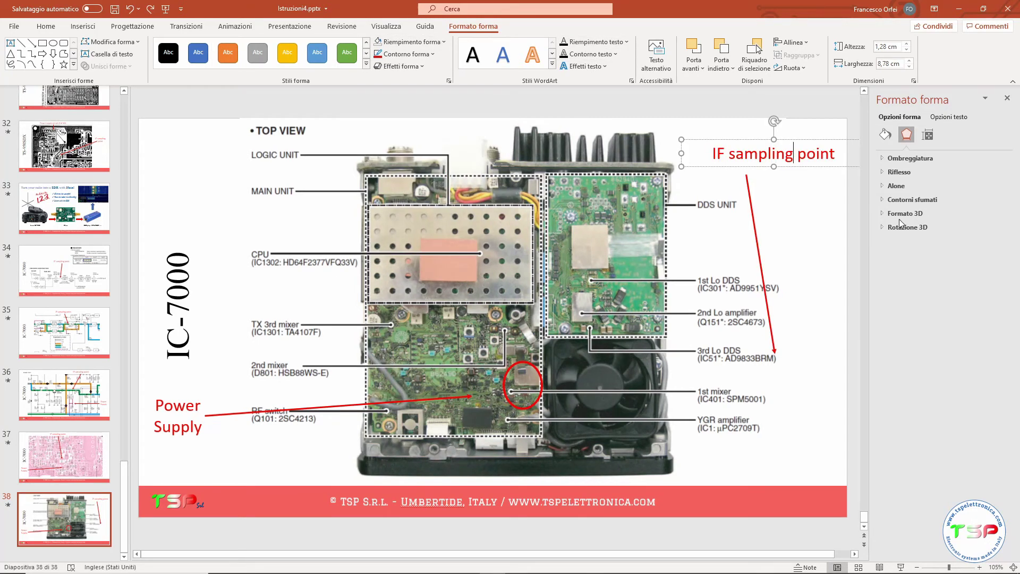
pyautogui.write('and poi')
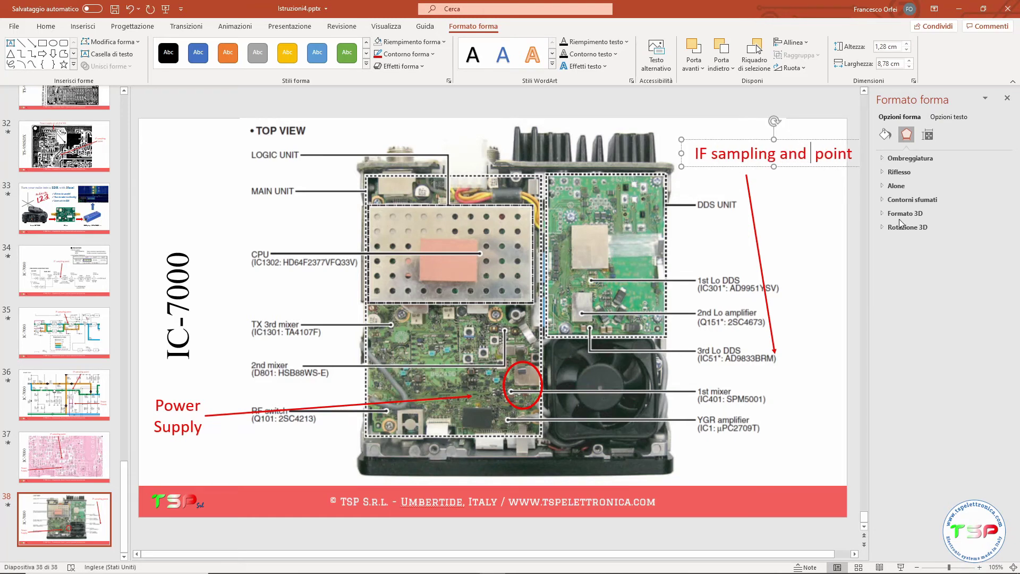
pyautogui.write('wer')
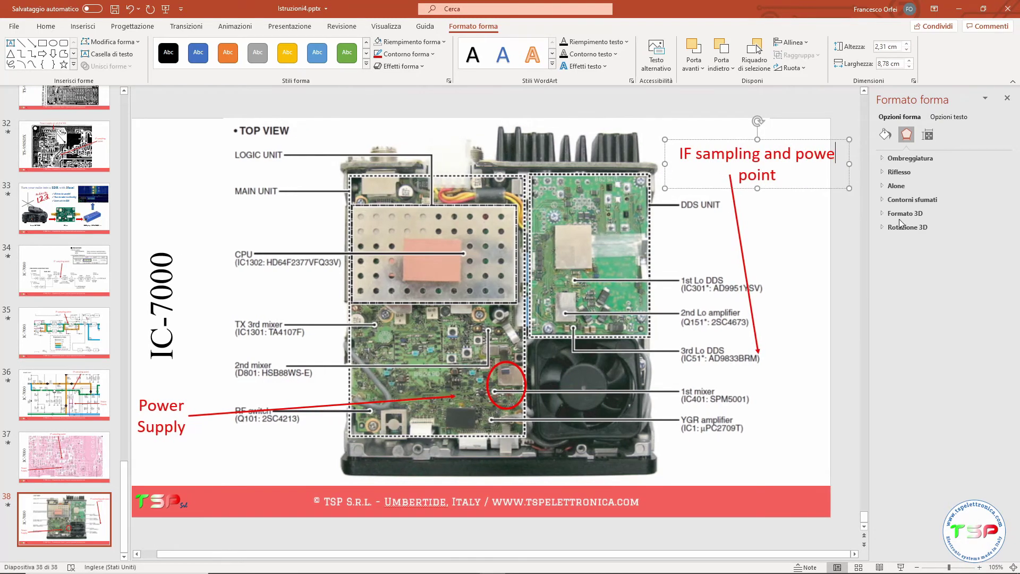
pyautogui.write(' supply')
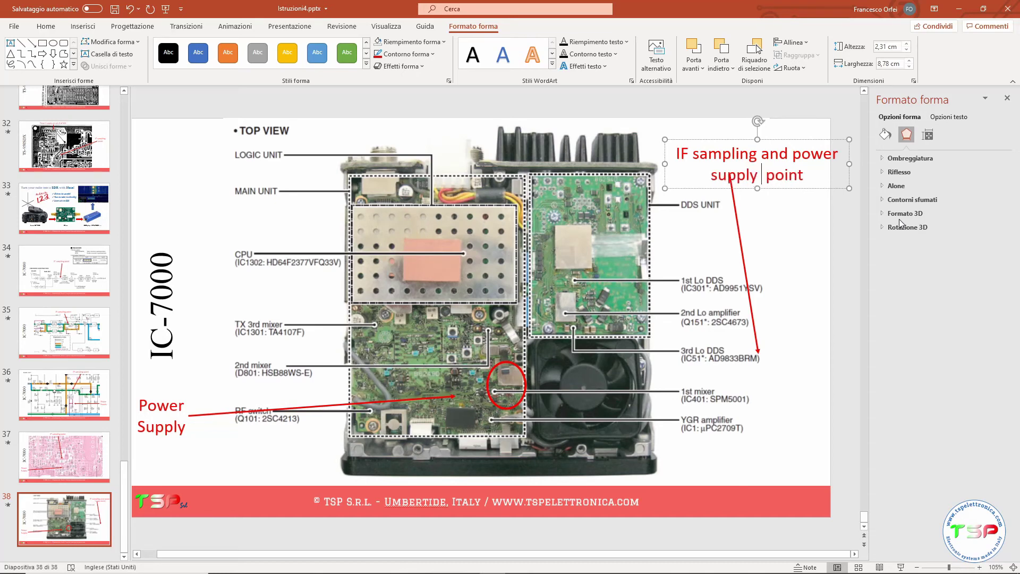
pyautogui.press('BackSpace')
pyautogui.write('s')
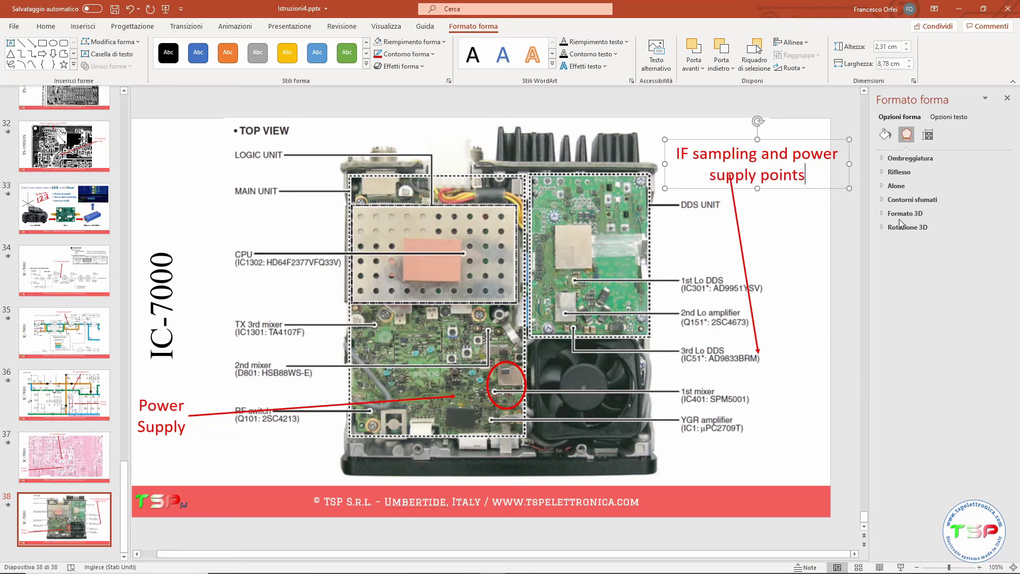
# Step: Aim the red arrow from the label at the ring, then go back to slide 37
pyautogui.click(779, 358)
pyautogui.moveTo(779, 358); pyautogui.dragTo(545, 373)
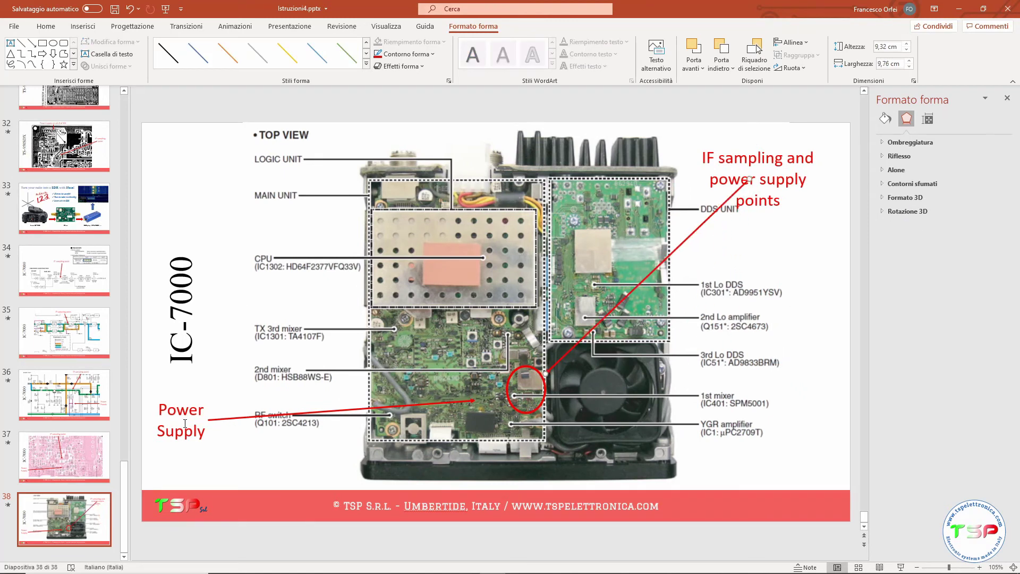
pyautogui.click(52, 453)
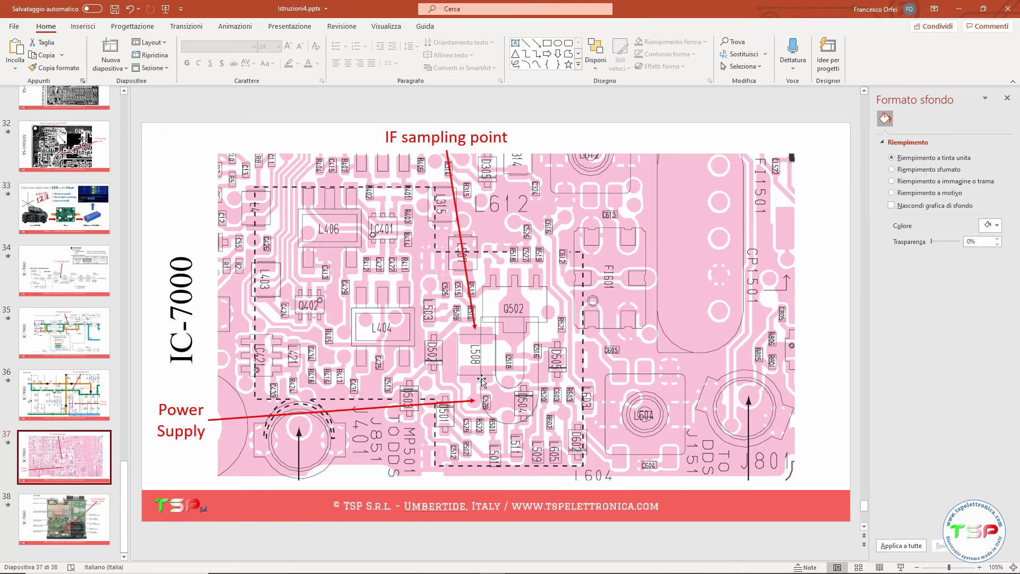
# Step: On slide 38, move the label up-right and start its red line just beneath it
pyautogui.scroll(-2, 481, 380)
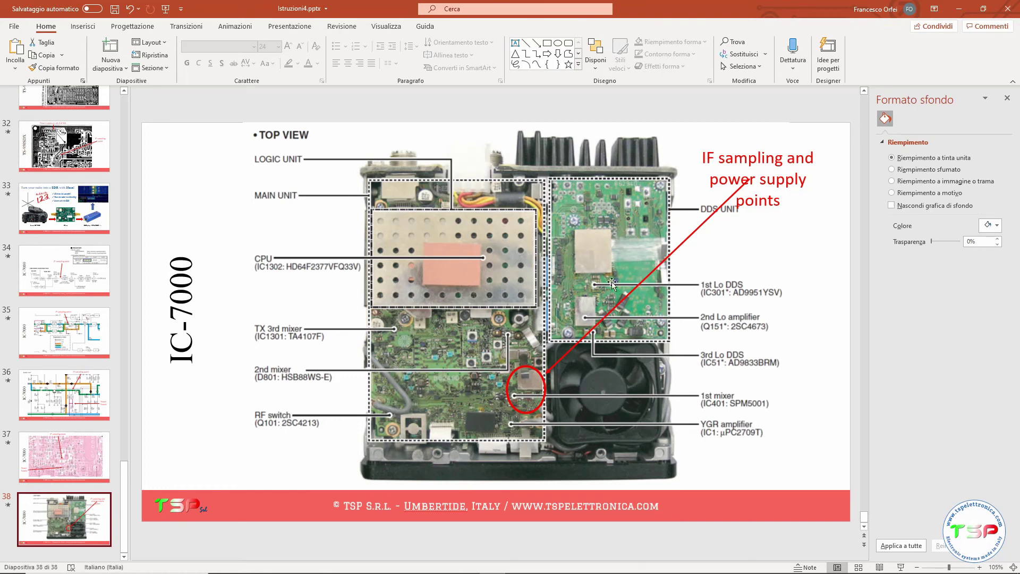
pyautogui.click(754, 185)
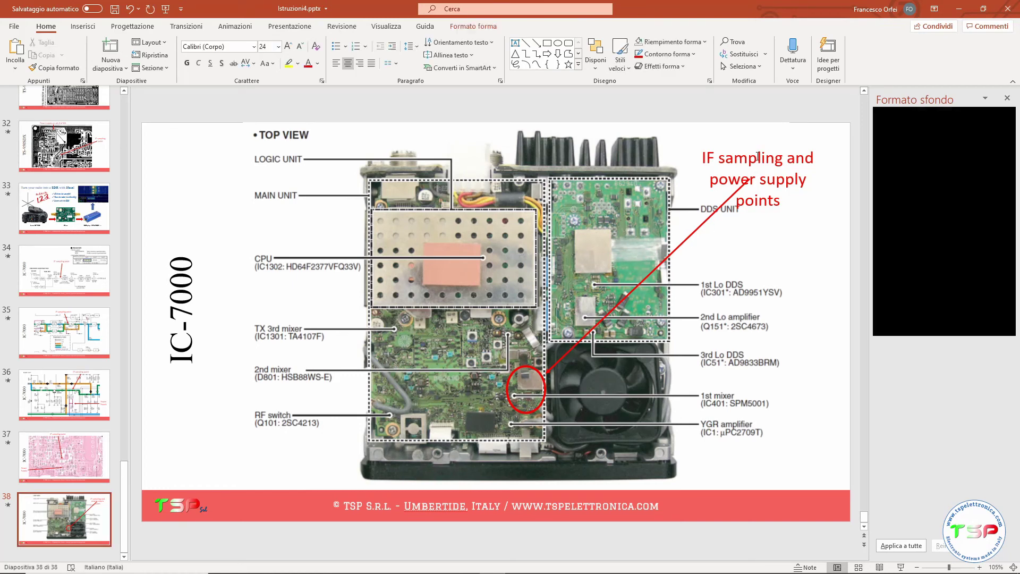
pyautogui.click(784, 145)
pyautogui.moveTo(784, 144); pyautogui.dragTo(796, 130)
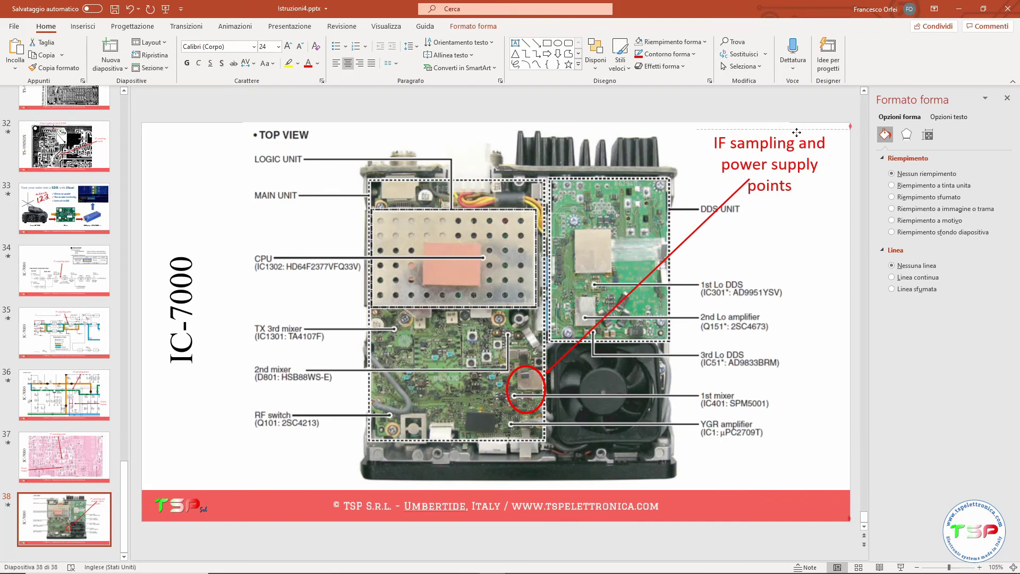
pyautogui.press('Escape')
pyautogui.click(746, 177)
pyautogui.moveTo(747, 178); pyautogui.dragTo(734, 183)
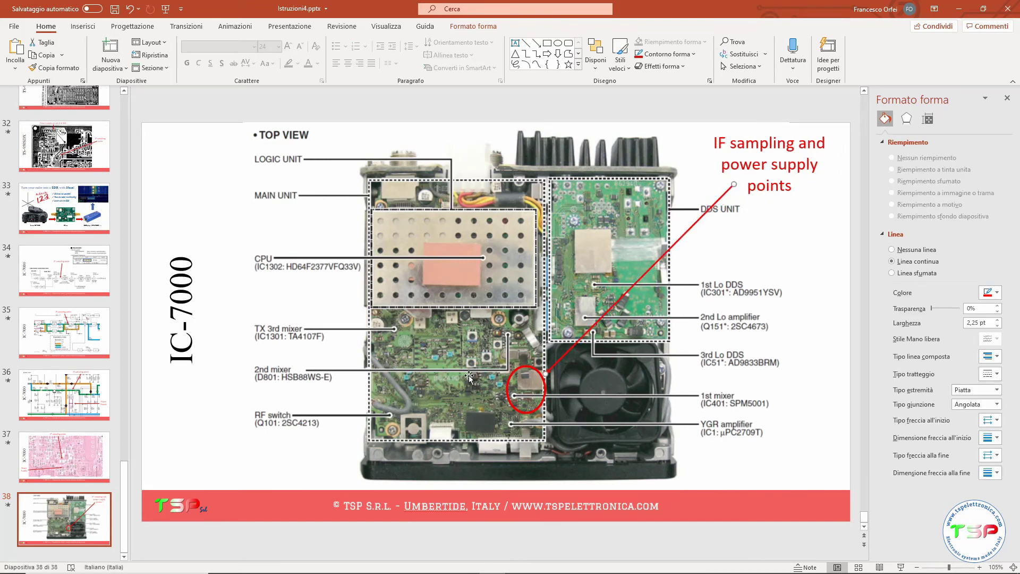